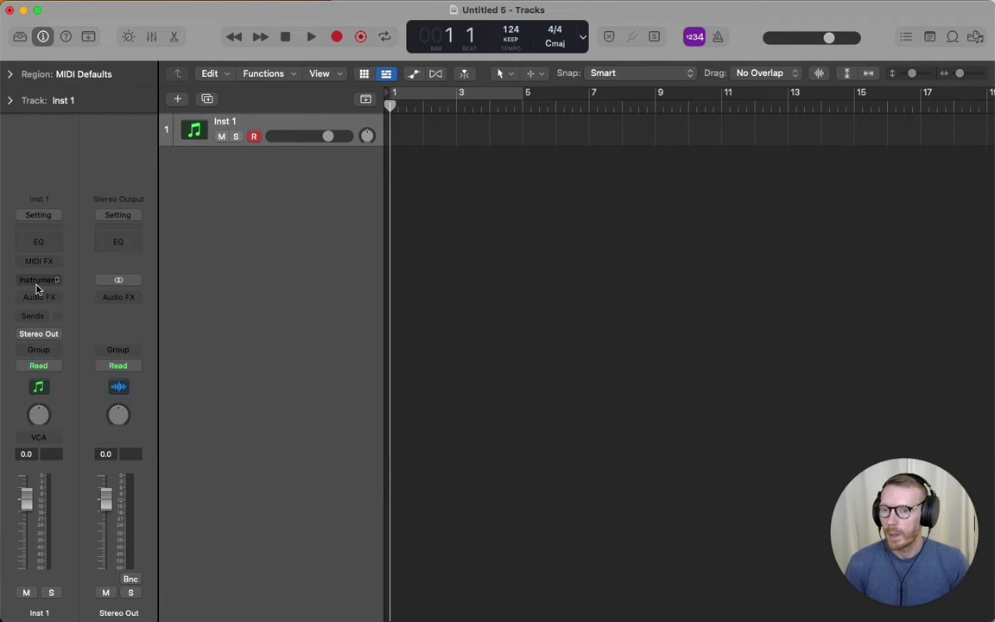
Load Vinyl House Drums as Multi-Output (16xStereo) on Inst 1 with preset MULT > 001-MoreDayDreams-M
{"action": "left_click", "coordinate": [38, 285]}
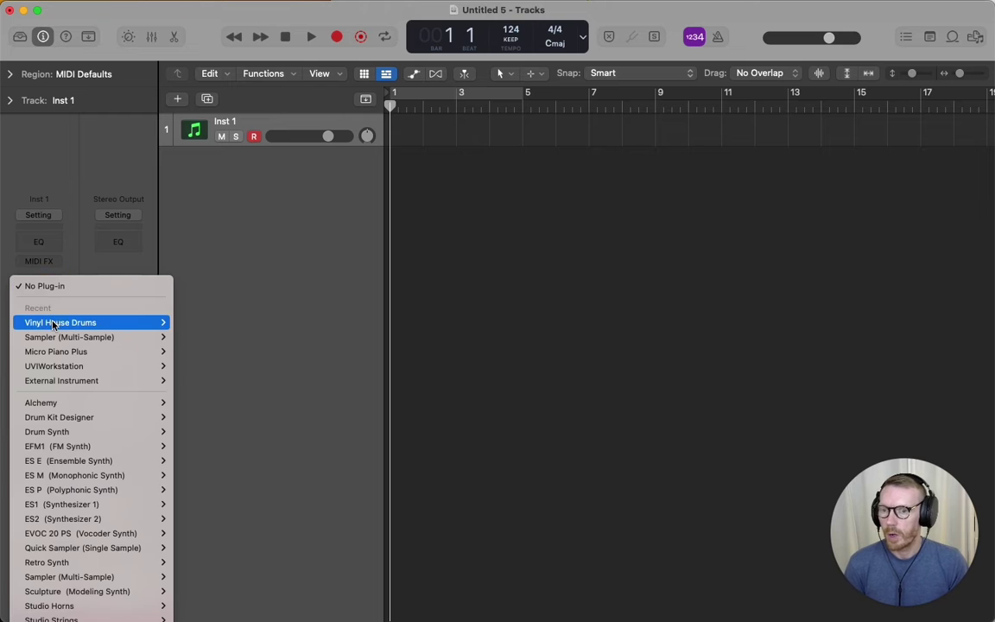
{"action": "mouse_move", "coordinate": [55, 324]}
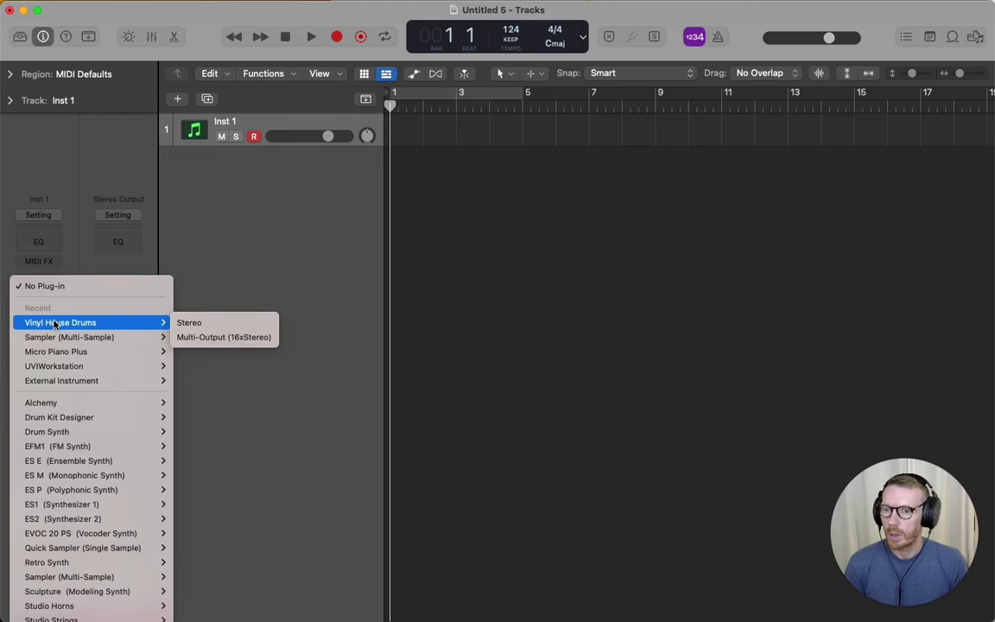
{"action": "left_click", "coordinate": [208, 338]}
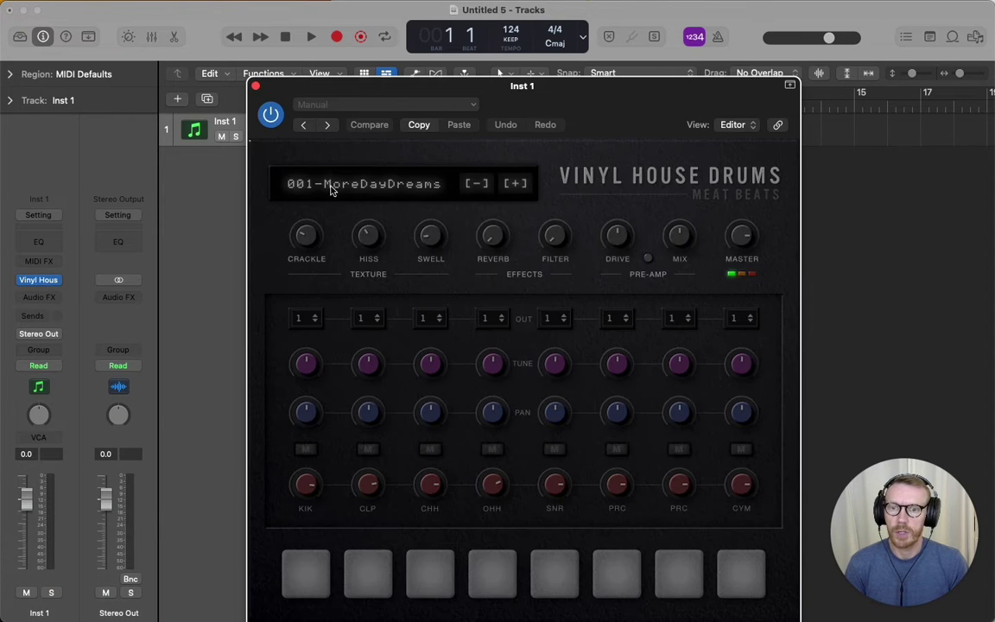
{"action": "left_click", "coordinate": [331, 188]}
{"action": "mouse_move", "coordinate": [378, 206]}
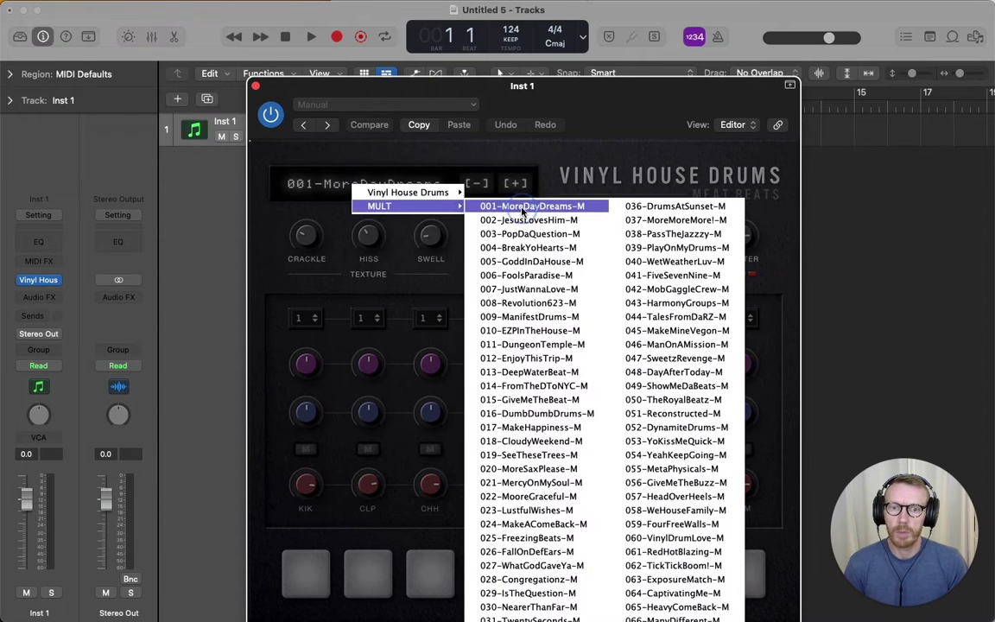
{"action": "left_click", "coordinate": [521, 208]}
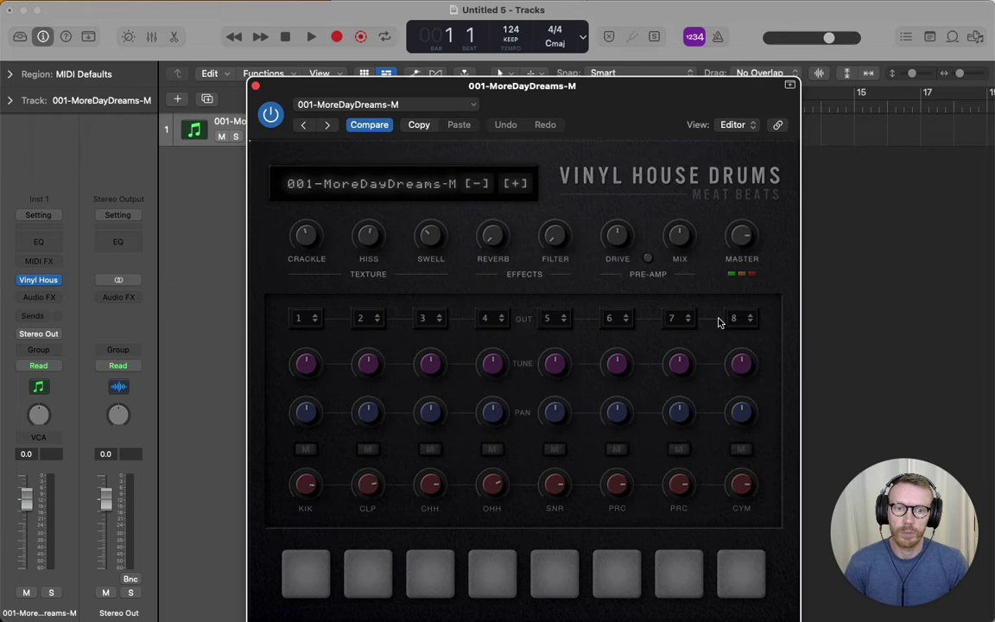
Place VinylHouseDrums-DemoMIDI.mid at bar 1 of track 1, cycle bars 1–5, audition it, and show the Mixer
{"action": "left_click", "coordinate": [255, 88]}
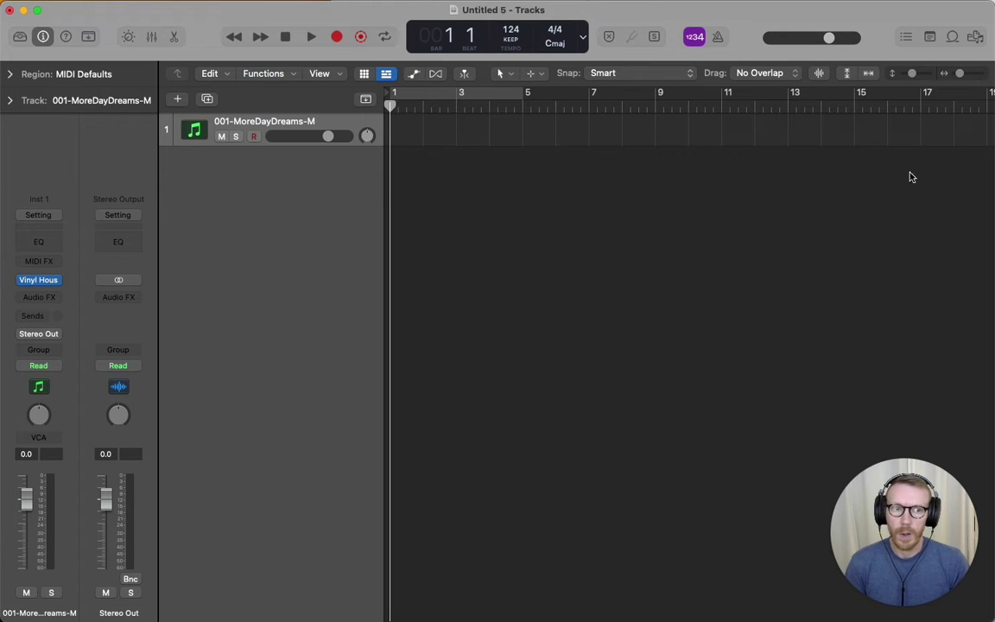
{"action": "left_click_drag", "start_coordinate": [993, 156], "coordinate": [383, 129]}
{"action": "key", "text": "c"}
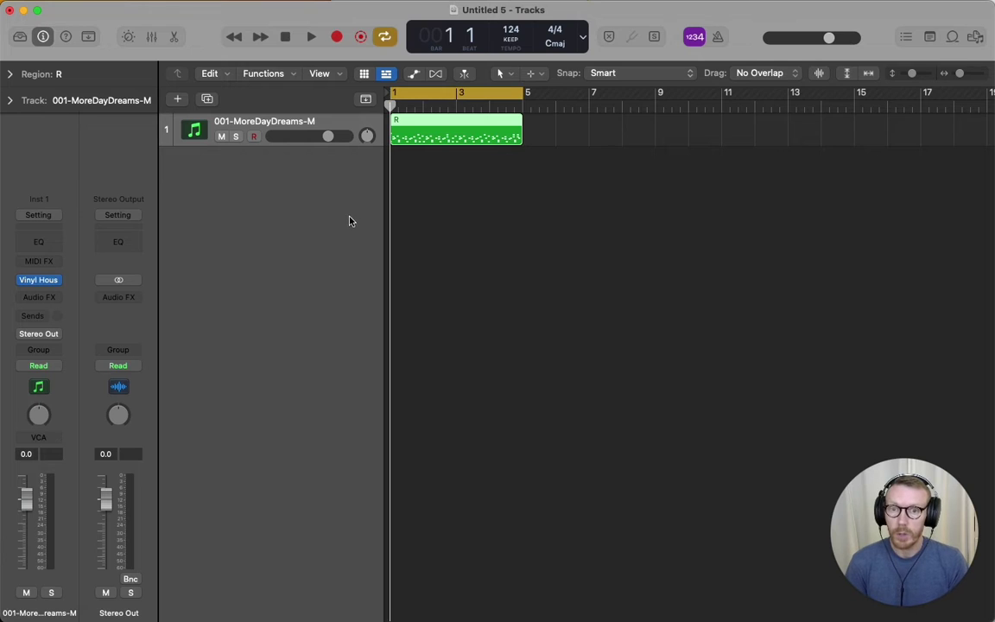
{"action": "key", "text": "space"}
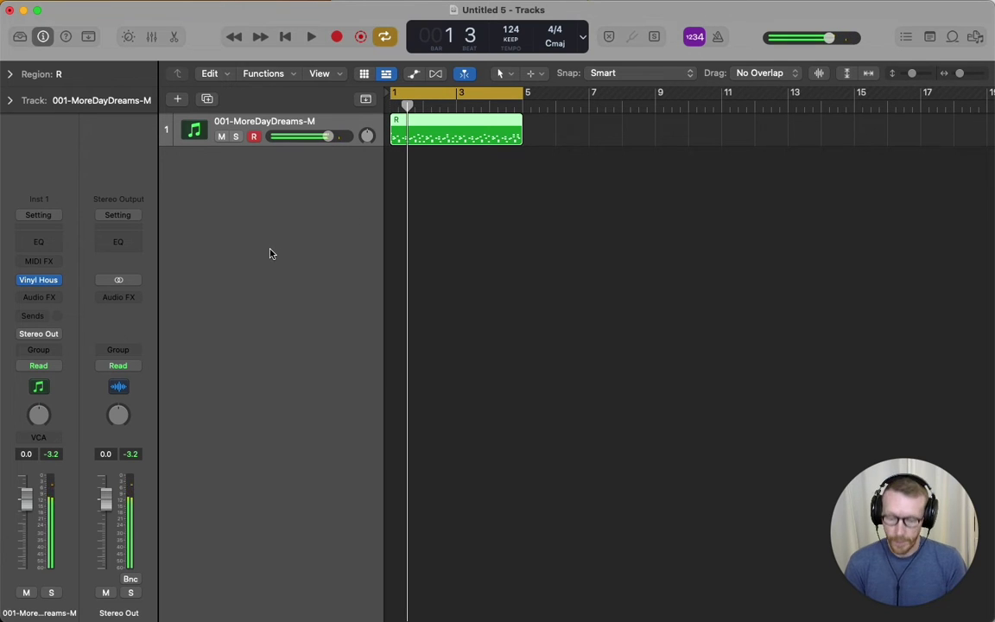
{"action": "key", "text": "x"}
{"action": "key", "text": "space"}
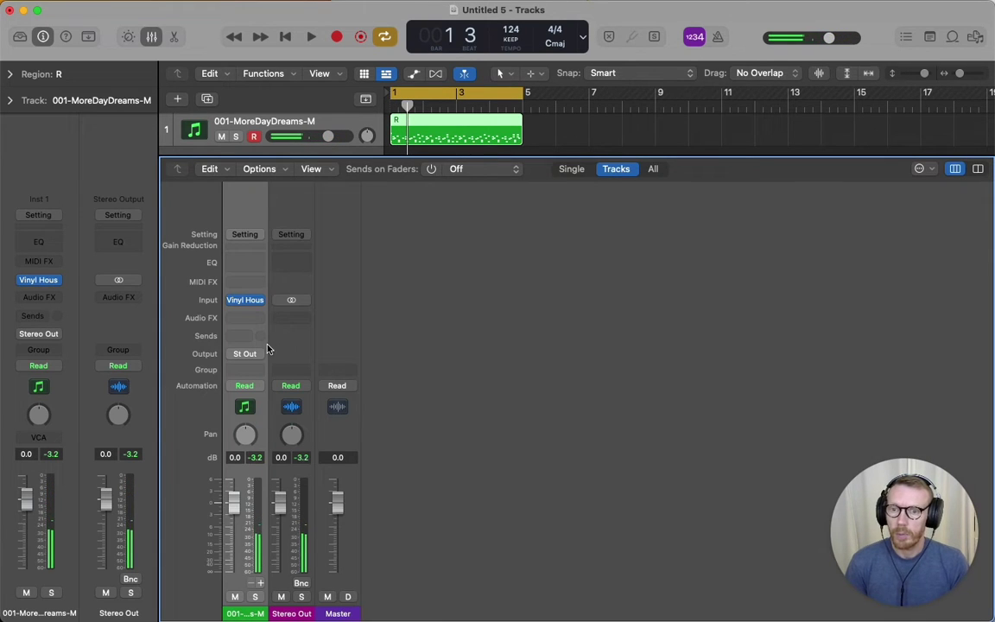
Add aux channels for the kit's separate outputs, up to outputs 17-18
{"action": "left_click", "coordinate": [259, 584]}
{"action": "left_click", "coordinate": [259, 585]}
{"action": "left_click", "coordinate": [259, 585]}
{"action": "left_click", "coordinate": [259, 585]}
{"action": "left_click", "coordinate": [260, 585]}
{"action": "left_click", "coordinate": [259, 585]}
{"action": "left_click", "coordinate": [260, 585]}
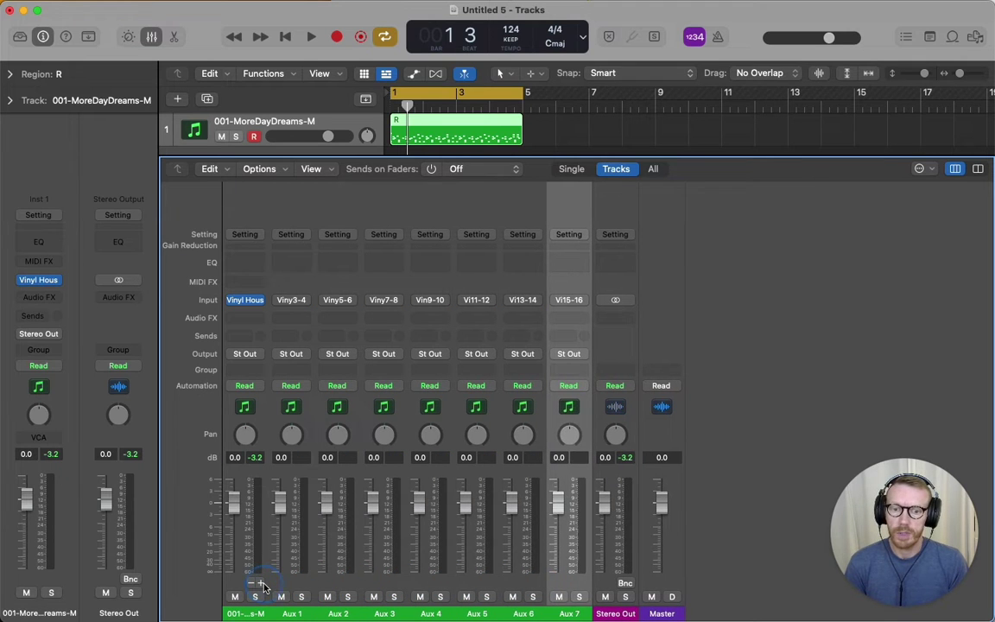
{"action": "left_click", "coordinate": [260, 586]}
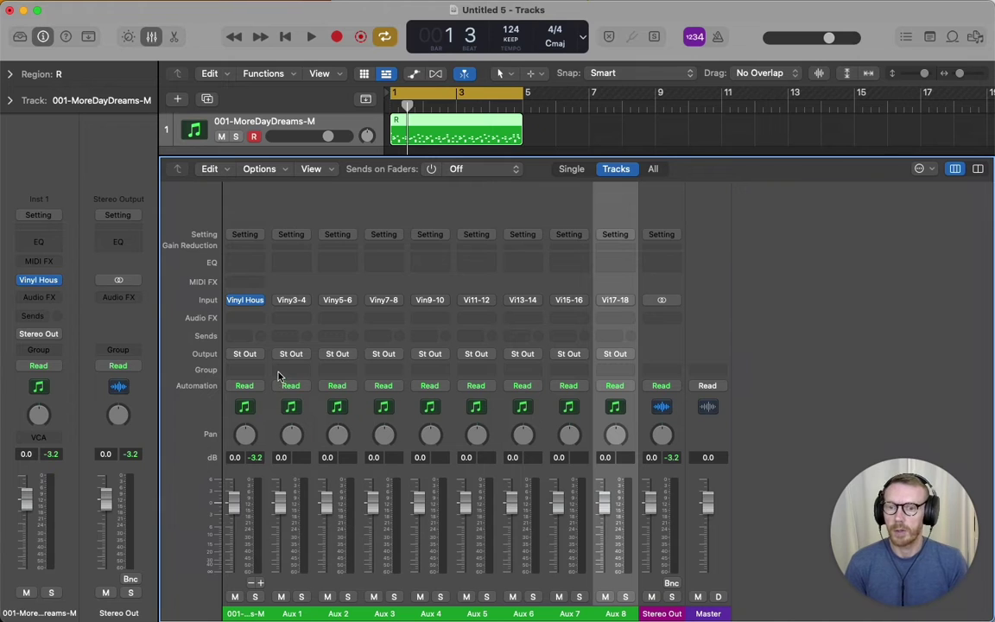
Check the separate outputs by soloing Aux 3 and Aux 1 during playback, then unsolo Aux 3
{"action": "key", "text": "space"}
{"action": "left_click", "coordinate": [394, 597]}
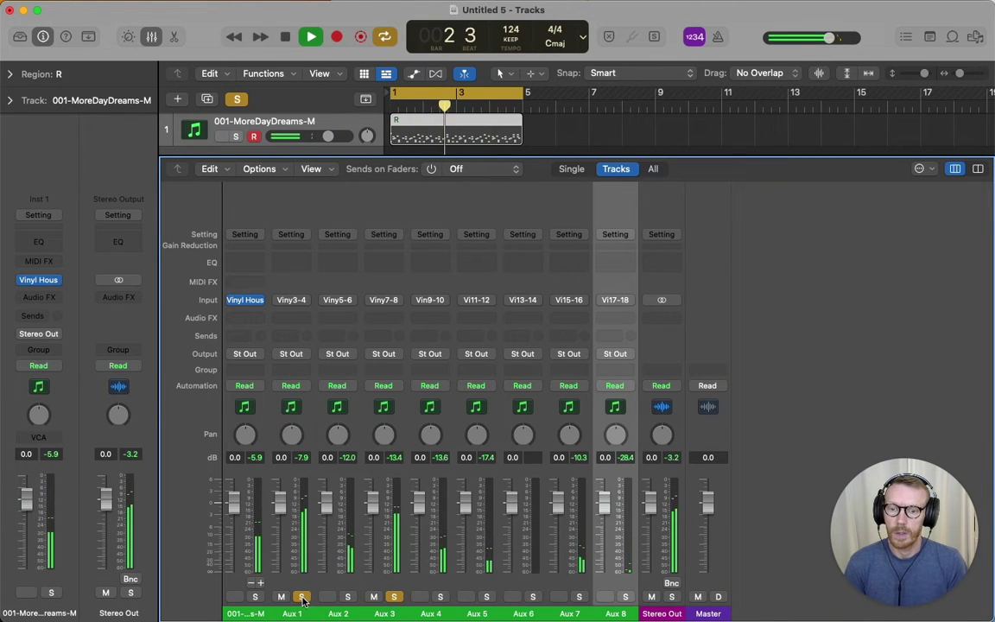
{"action": "left_click", "coordinate": [302, 597]}
{"action": "key", "text": "space"}
{"action": "left_click", "coordinate": [393, 597]}
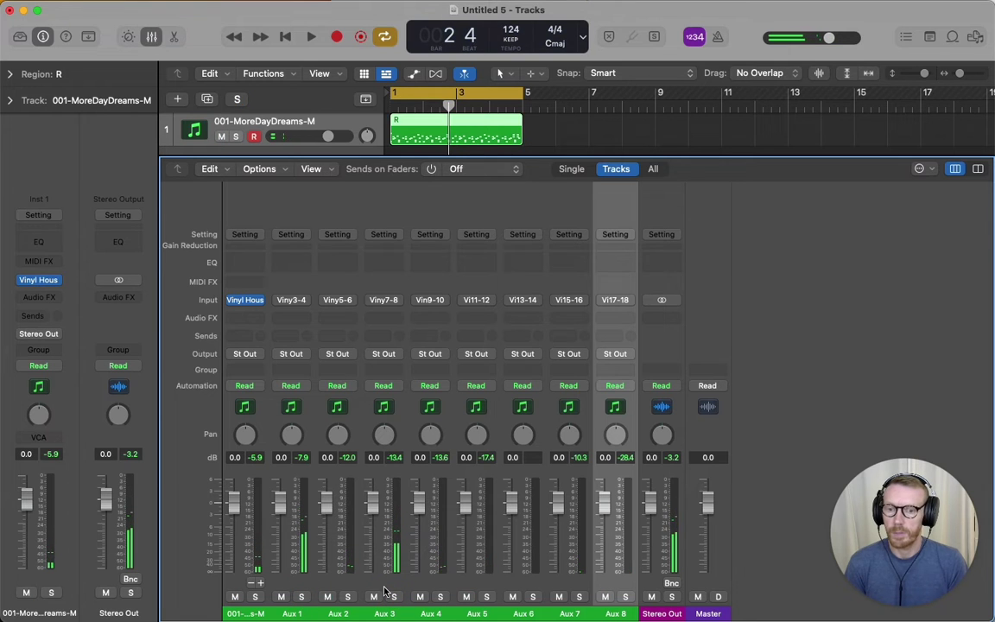
While the beat plays, insert ChromaVerb on Aux 1 and Phaser on Aux 3
{"action": "key", "text": "space"}
{"action": "left_click", "coordinate": [290, 318]}
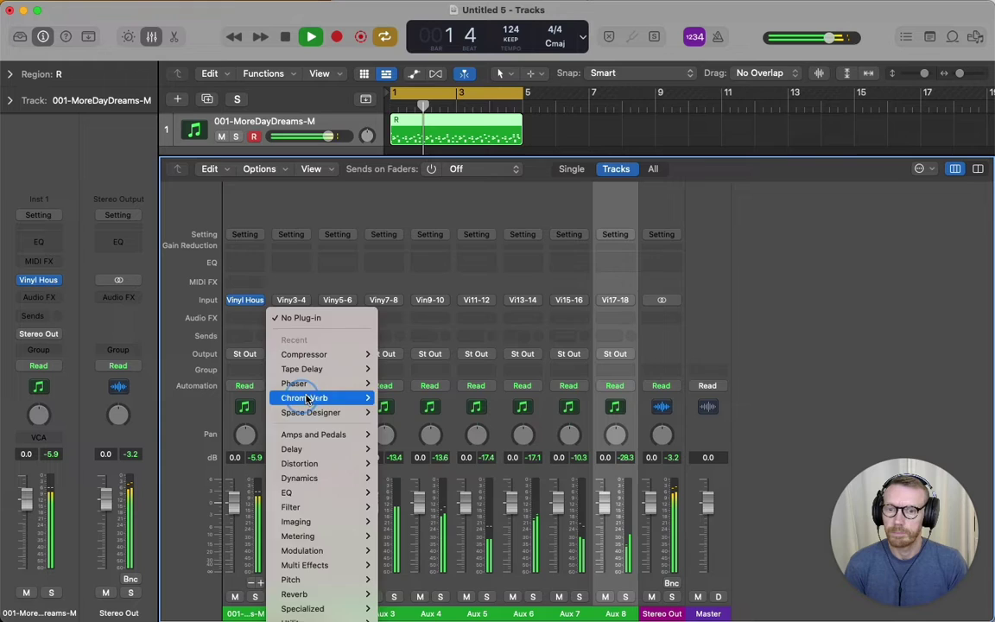
{"action": "left_click", "coordinate": [304, 398]}
{"action": "left_click", "coordinate": [259, 88]}
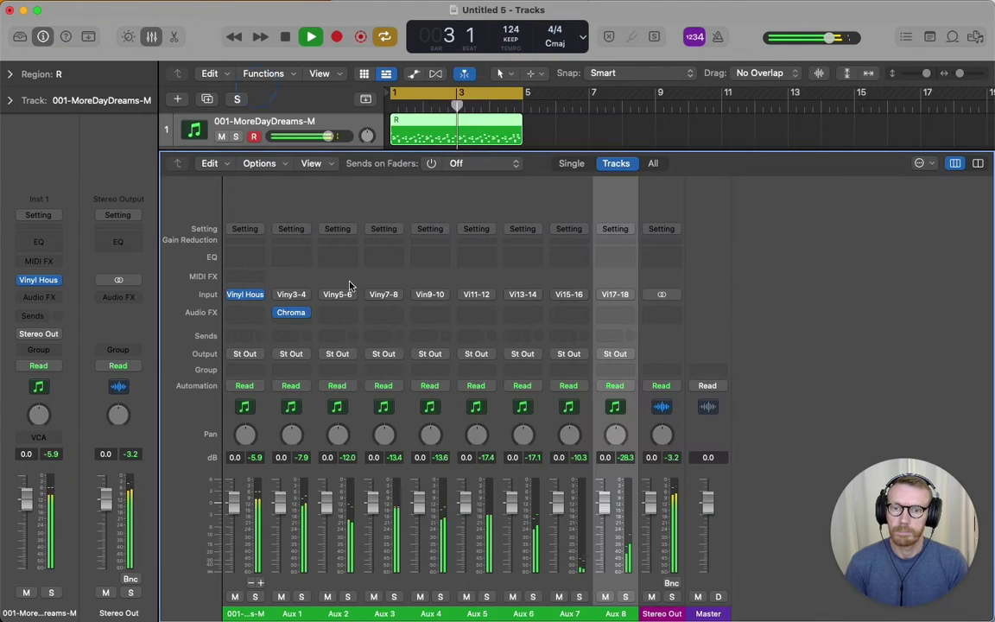
{"action": "left_click", "coordinate": [382, 313]}
{"action": "left_click", "coordinate": [380, 392]}
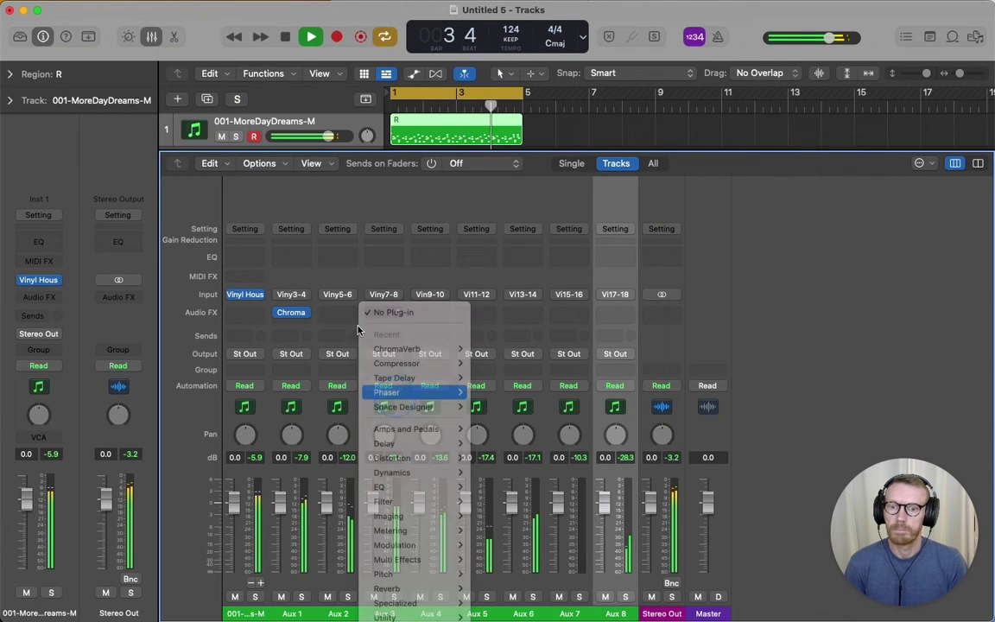
{"action": "left_click", "coordinate": [256, 88]}
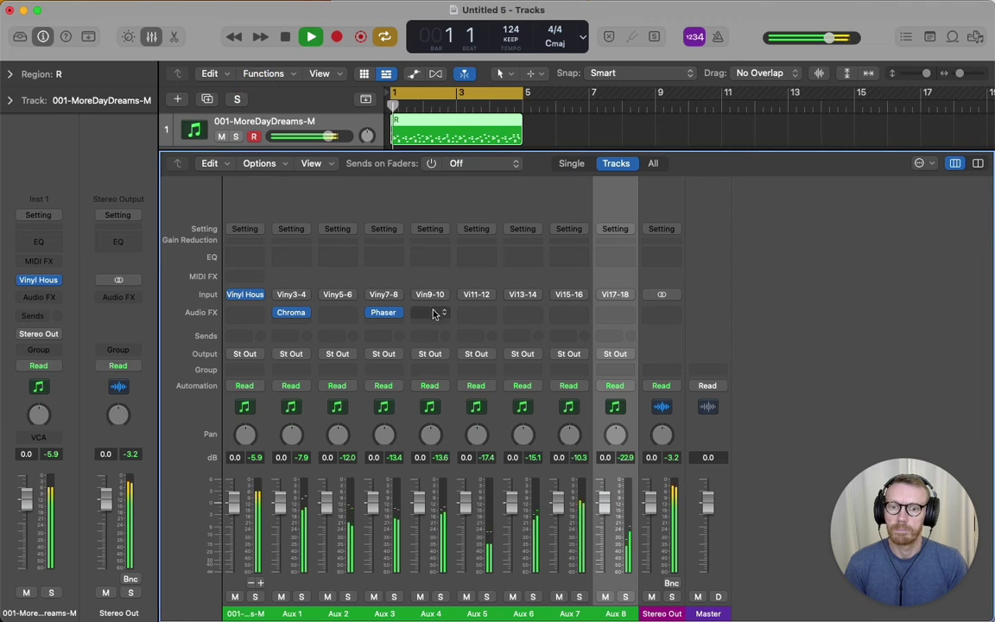
Insert Tape Delay on Aux 4 with its wet level raised to 72%
{"action": "left_click", "coordinate": [429, 311]}
{"action": "left_click", "coordinate": [447, 393]}
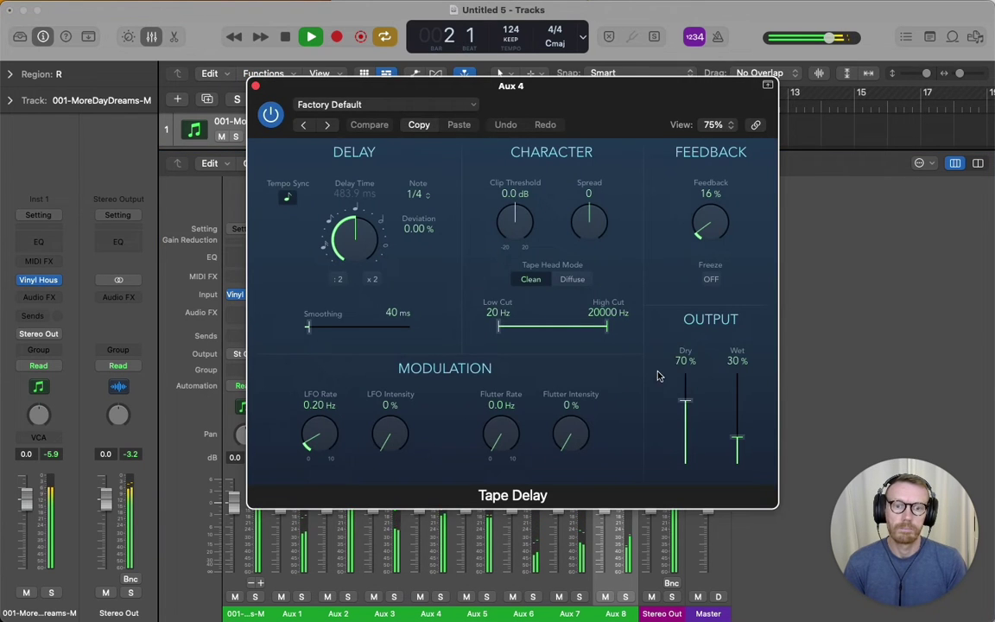
{"action": "left_click_drag", "start_coordinate": [745, 404], "coordinate": [738, 360]}
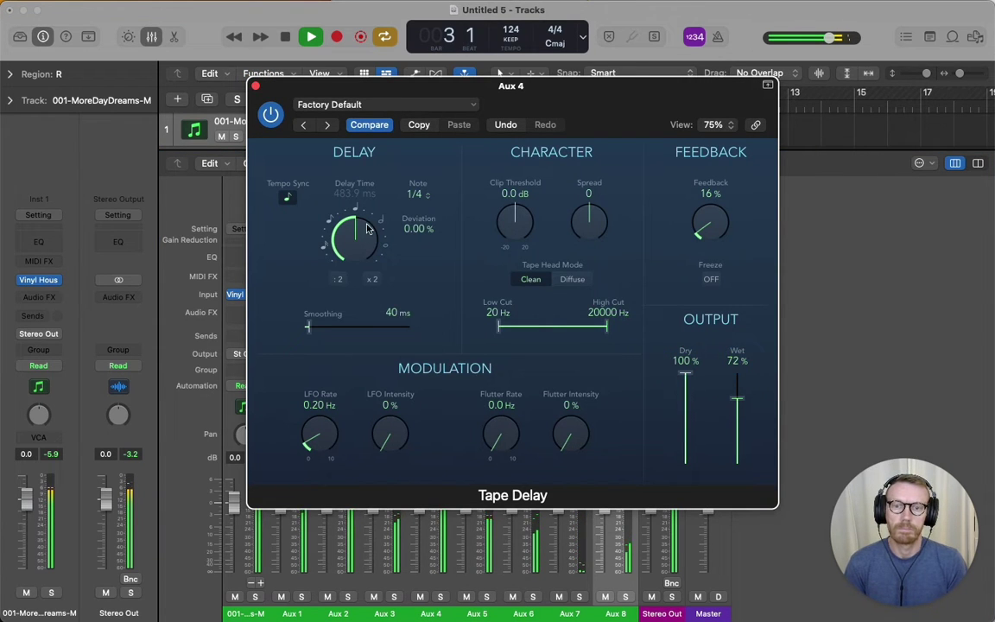
{"action": "left_click", "coordinate": [255, 87]}
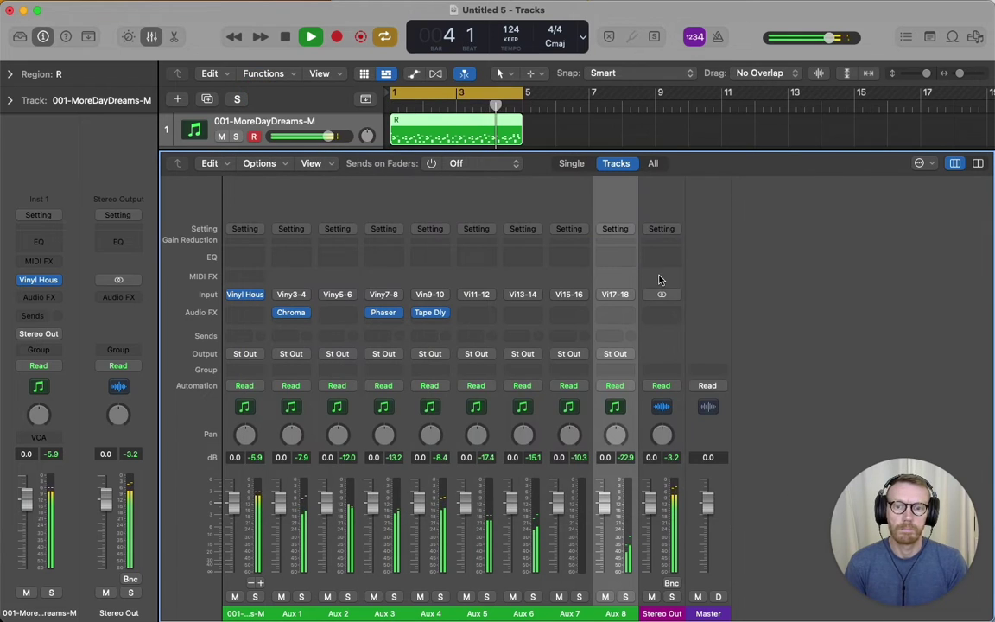
{"action": "key", "text": "space"}
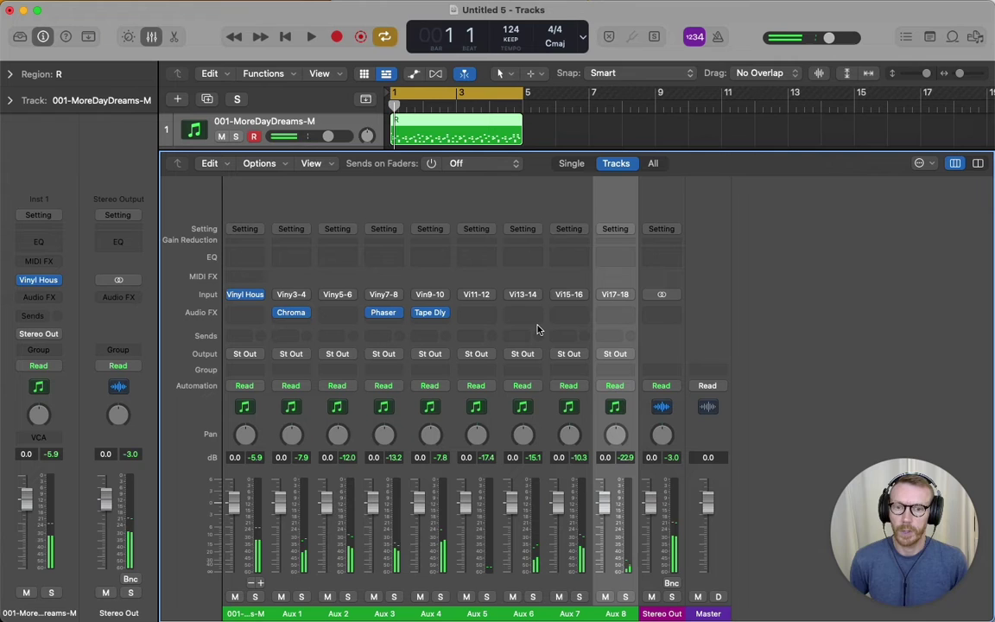
Name the drum instrument channel KIK and the Aux 1 channel CLP
{"action": "double_click", "coordinate": [246, 613]}
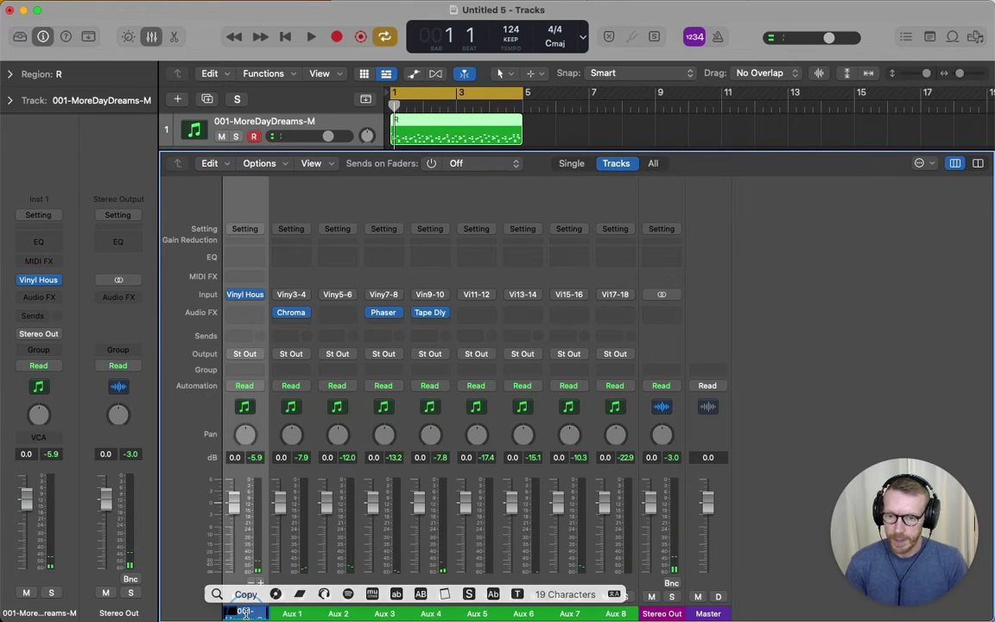
{"action": "type", "text": "KIK"}
{"action": "key", "text": "Return"}
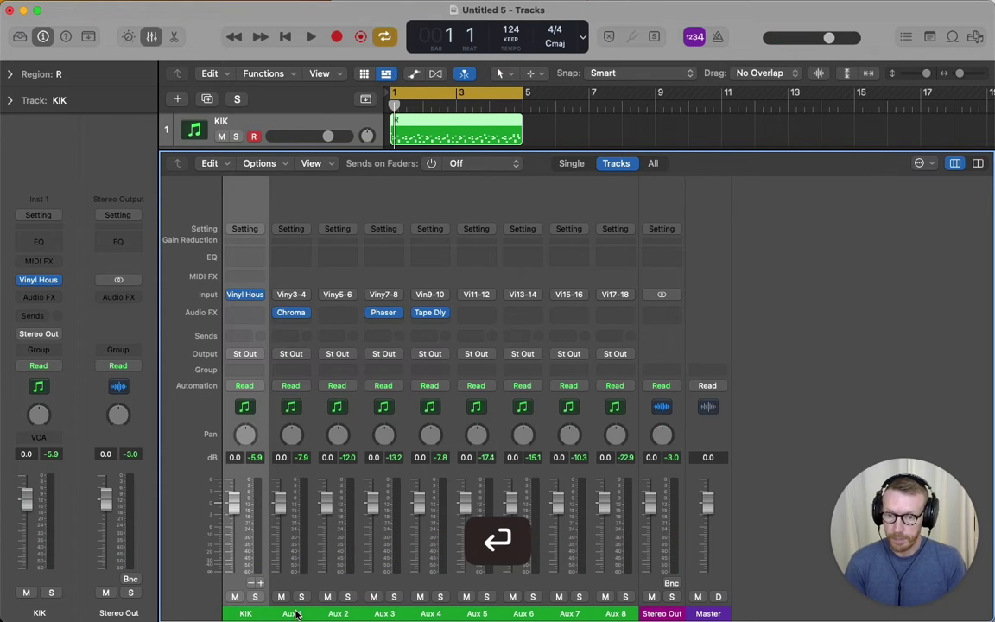
{"action": "double_click", "coordinate": [293, 614]}
{"action": "type", "text": "CLP"}
{"action": "key", "text": "Return"}
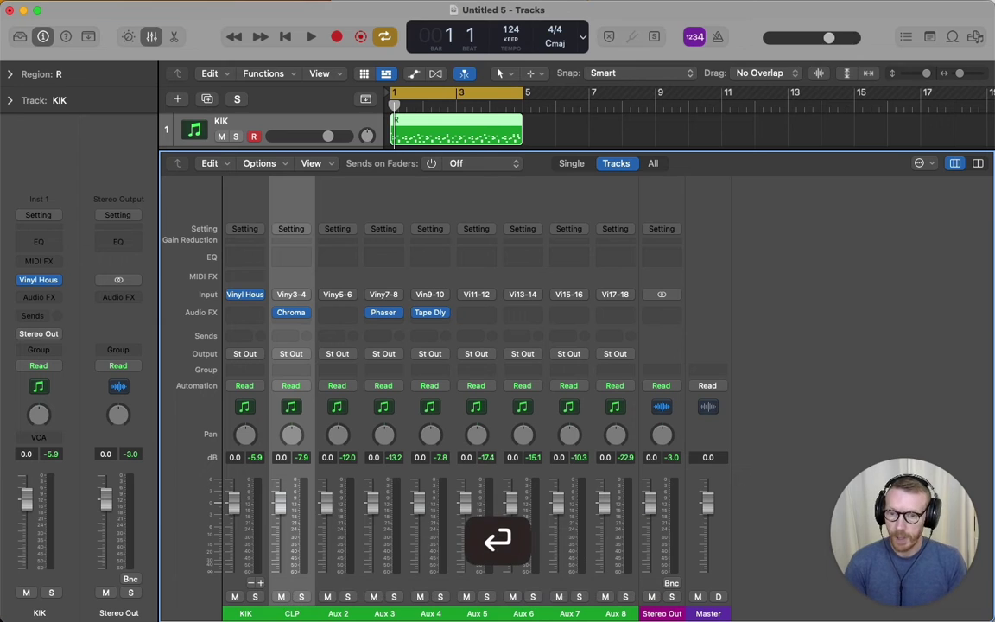
{"action": "left_click", "coordinate": [210, 531]}
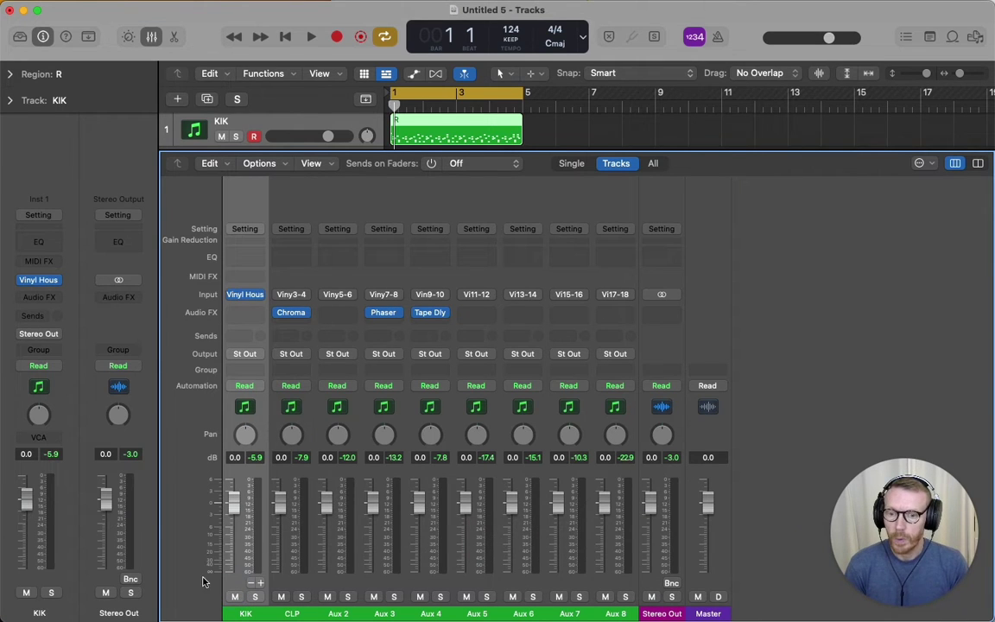
Route all drum channels, KIK through Aux 8, to Bus 1
{"action": "left_click", "coordinate": [619, 586], "text": "shift"}
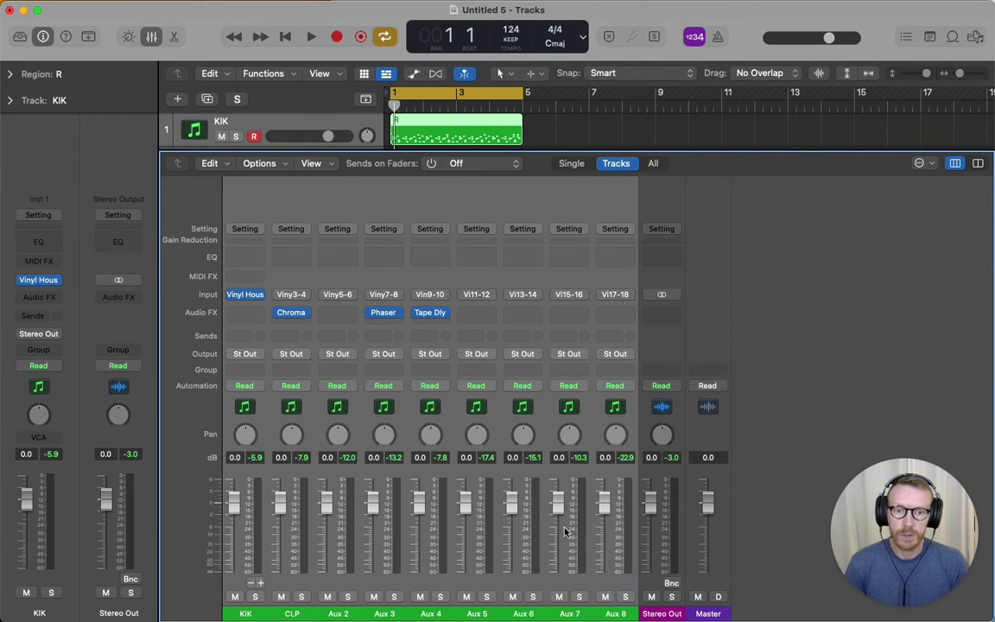
{"action": "left_click", "coordinate": [476, 355]}
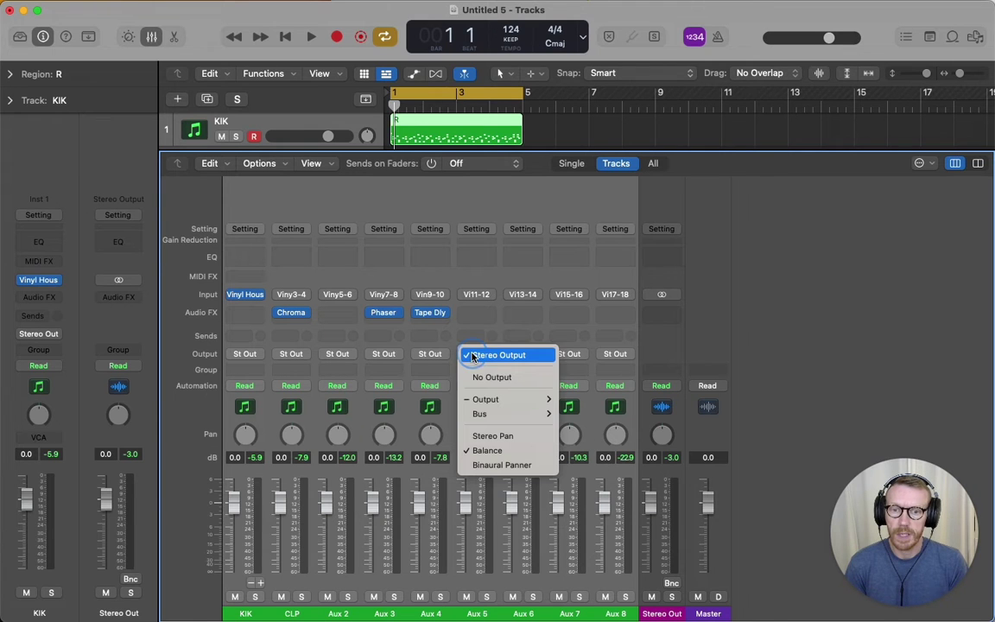
{"action": "mouse_move", "coordinate": [489, 412]}
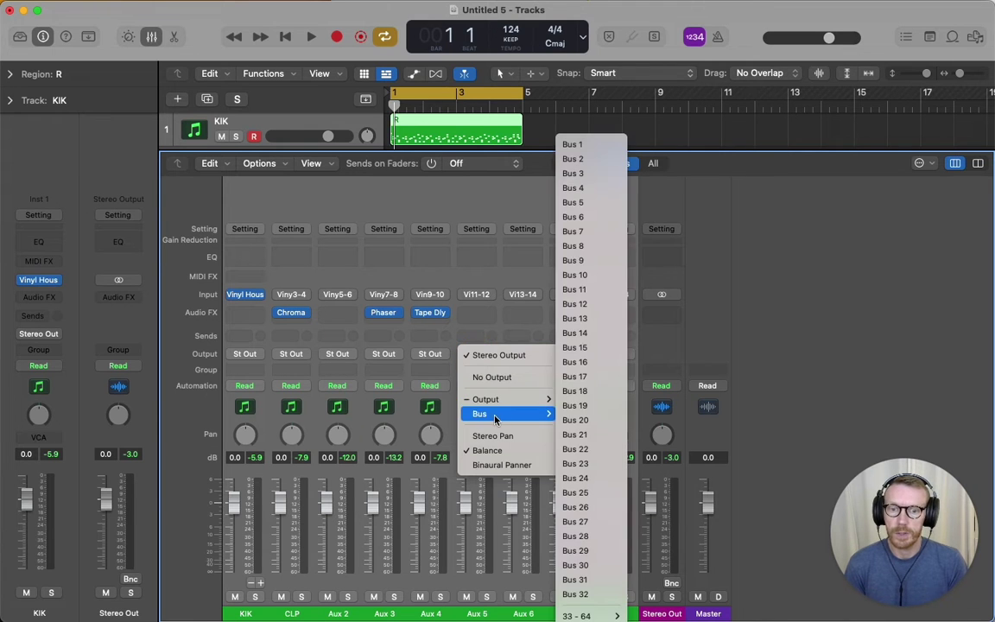
{"action": "left_click", "coordinate": [594, 145]}
Insert a stereo Compressor on Aux 9 using the Vintage VCA model with ratio 5.0:1
{"action": "left_click", "coordinate": [656, 315]}
{"action": "mouse_move", "coordinate": [700, 393]}
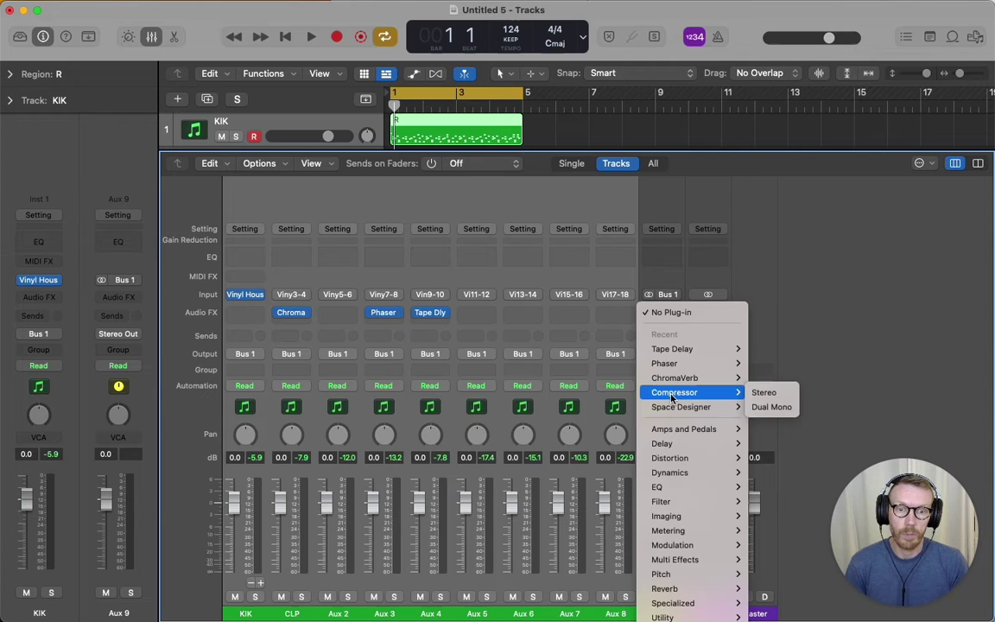
{"action": "left_click", "coordinate": [766, 390]}
{"action": "key", "text": "space"}
{"action": "left_click", "coordinate": [609, 168]}
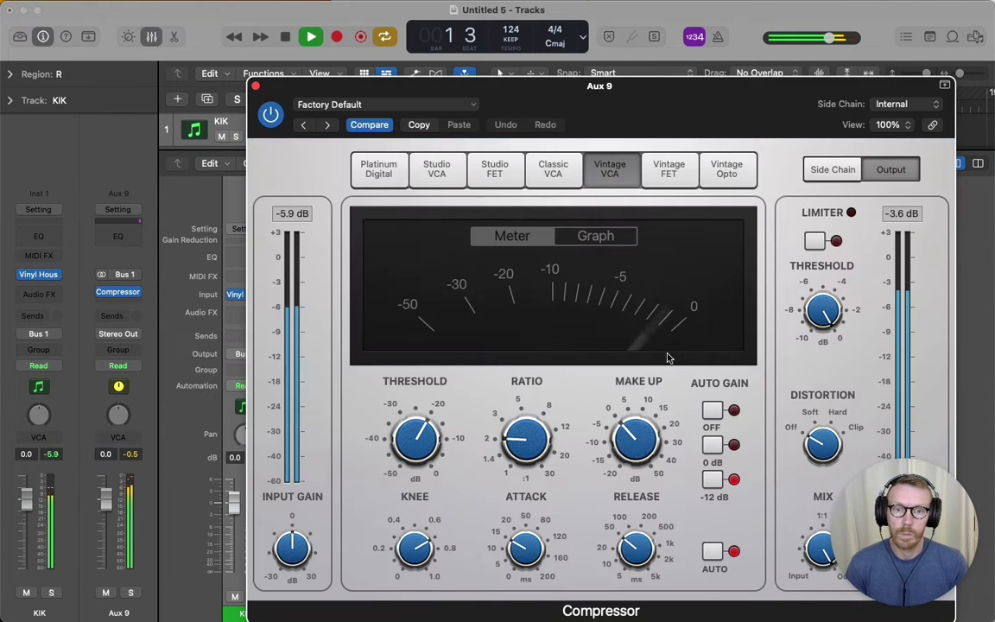
{"action": "left_click_drag", "start_coordinate": [507, 443], "coordinate": [521, 406]}
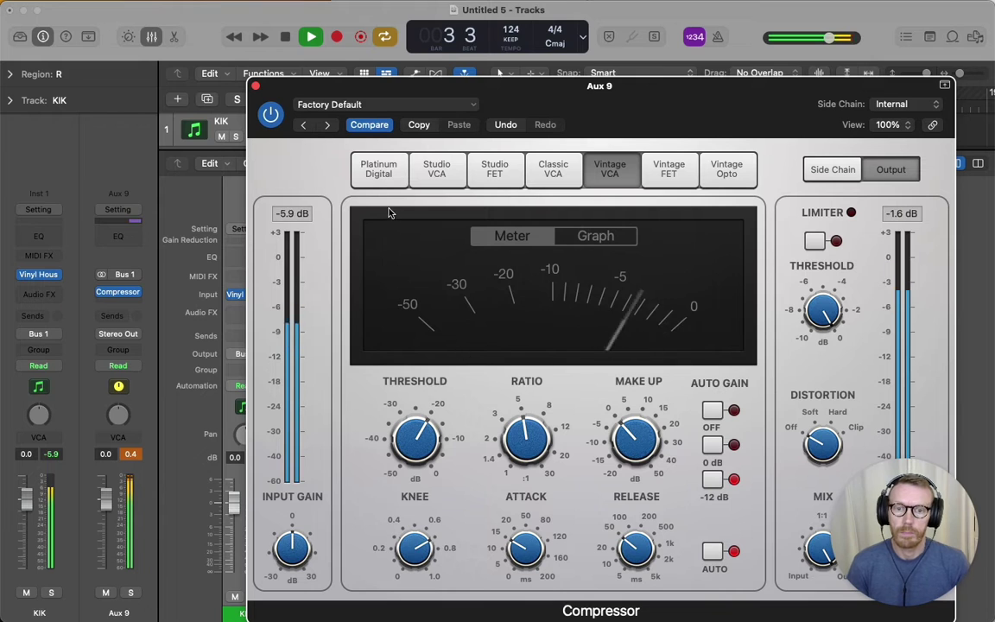
{"action": "left_click", "coordinate": [256, 89]}
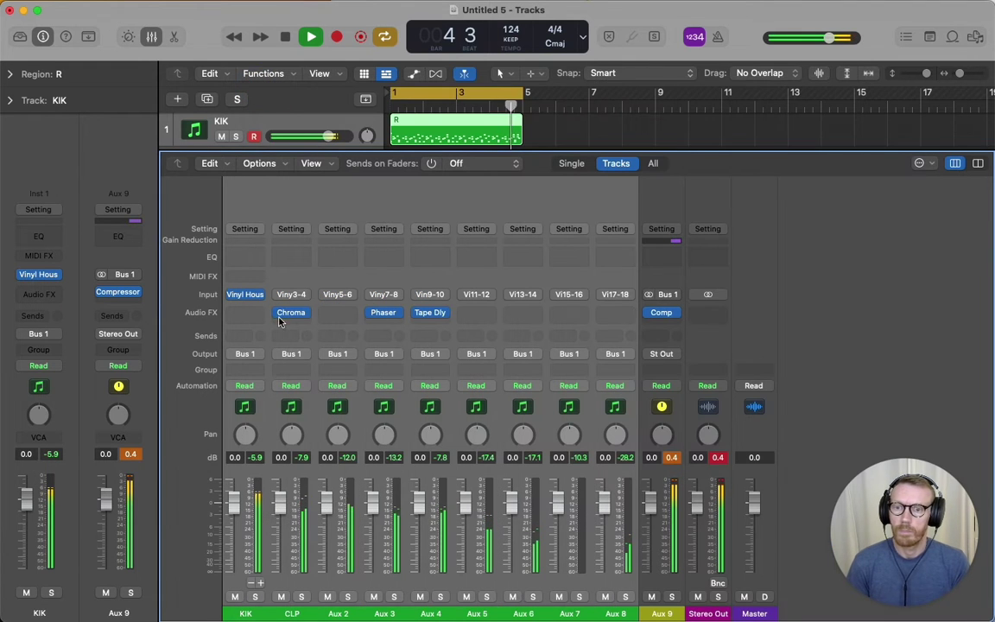
Step KIK's Vinyl House Drums presets during playback up to 004-BreakYoHearts-M
{"action": "key", "text": "space"}
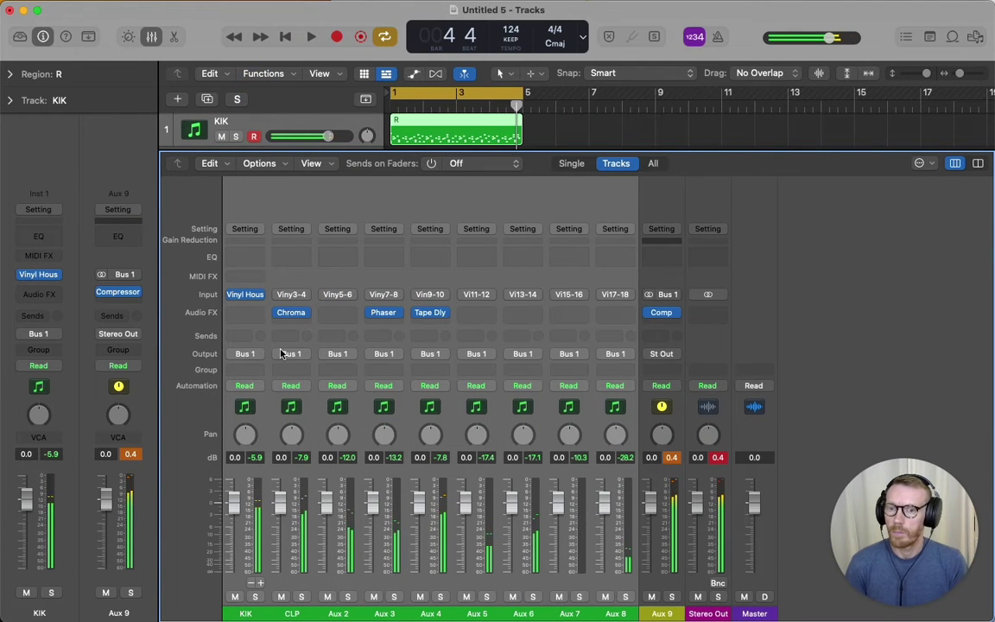
{"action": "left_click", "coordinate": [238, 294]}
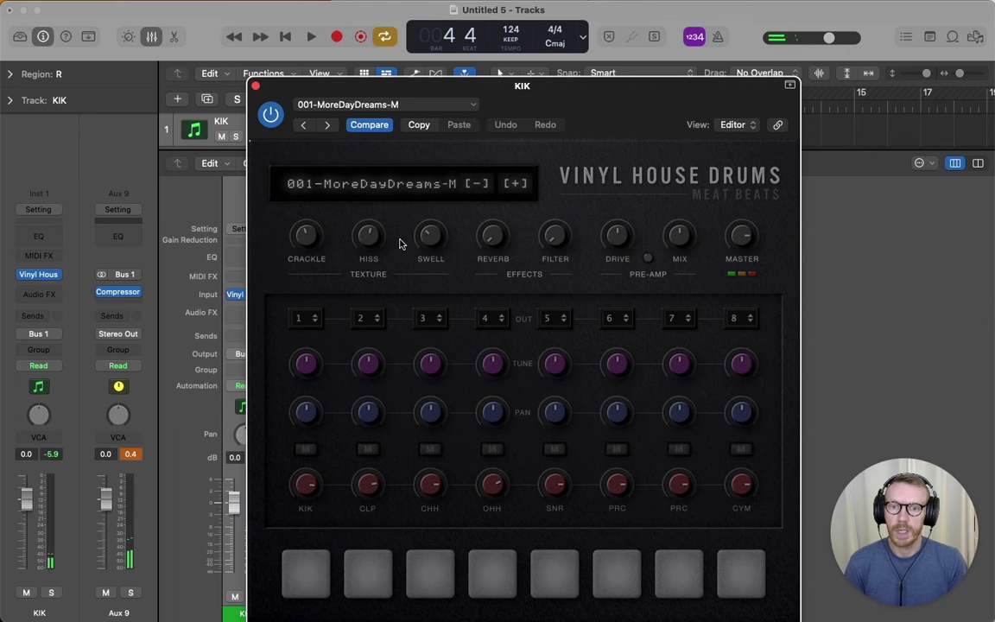
{"action": "key", "text": "space"}
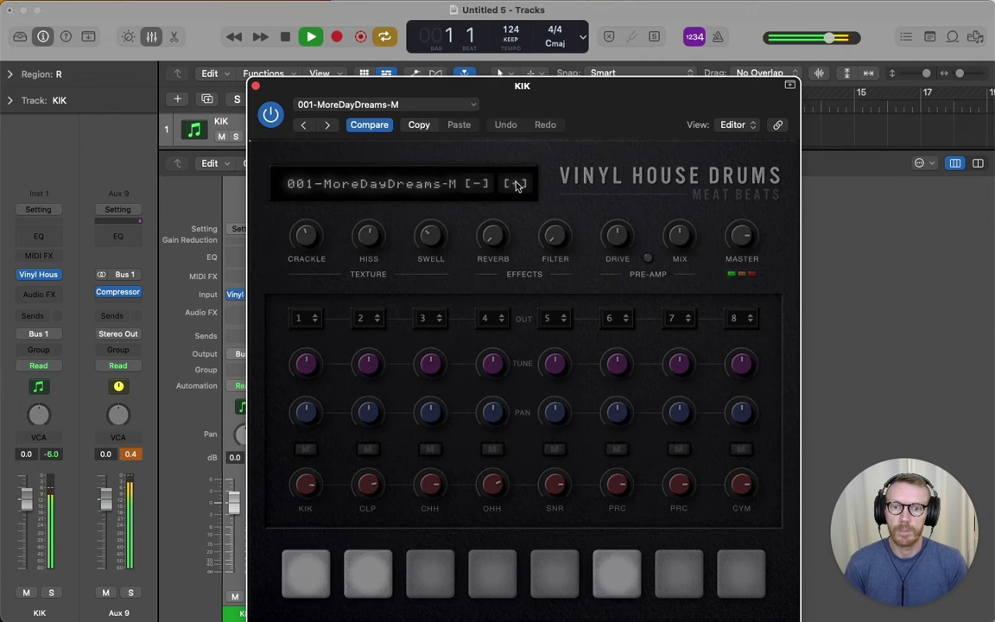
{"action": "left_click", "coordinate": [516, 184]}
{"action": "left_click", "coordinate": [517, 186]}
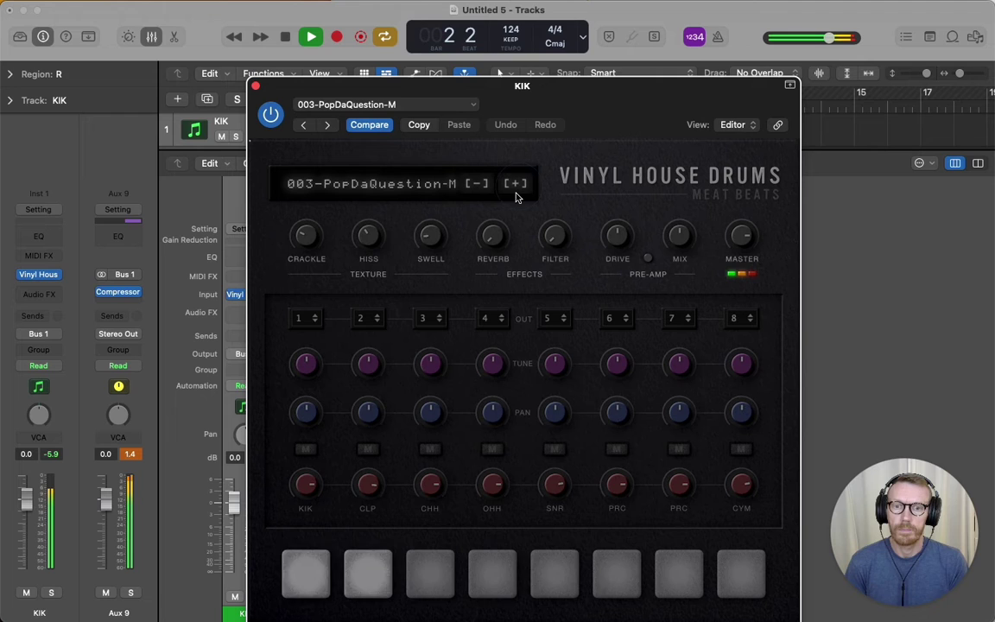
{"action": "left_click", "coordinate": [519, 186]}
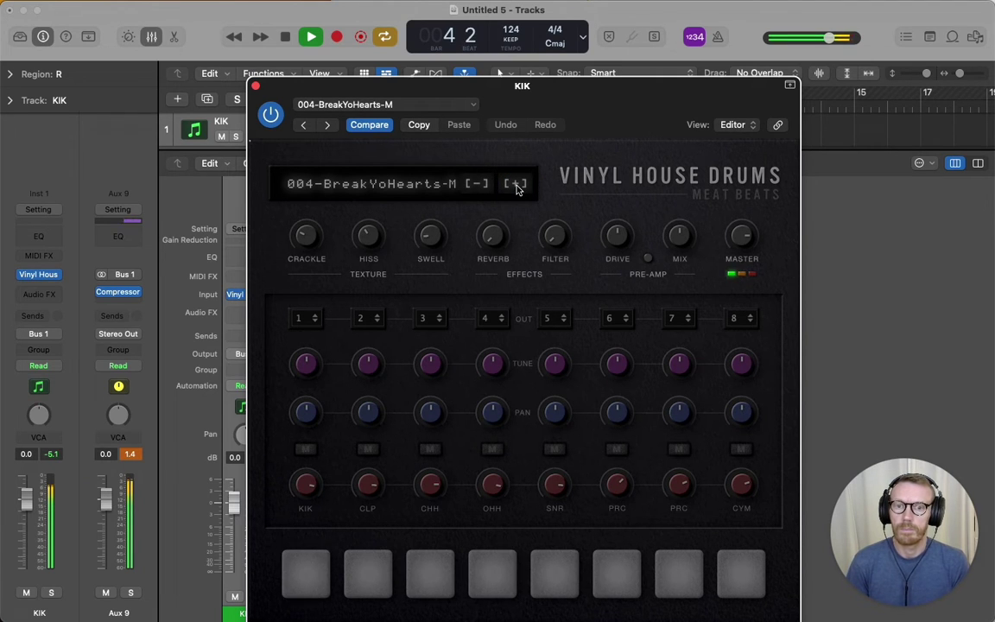
{"action": "key", "text": "space"}
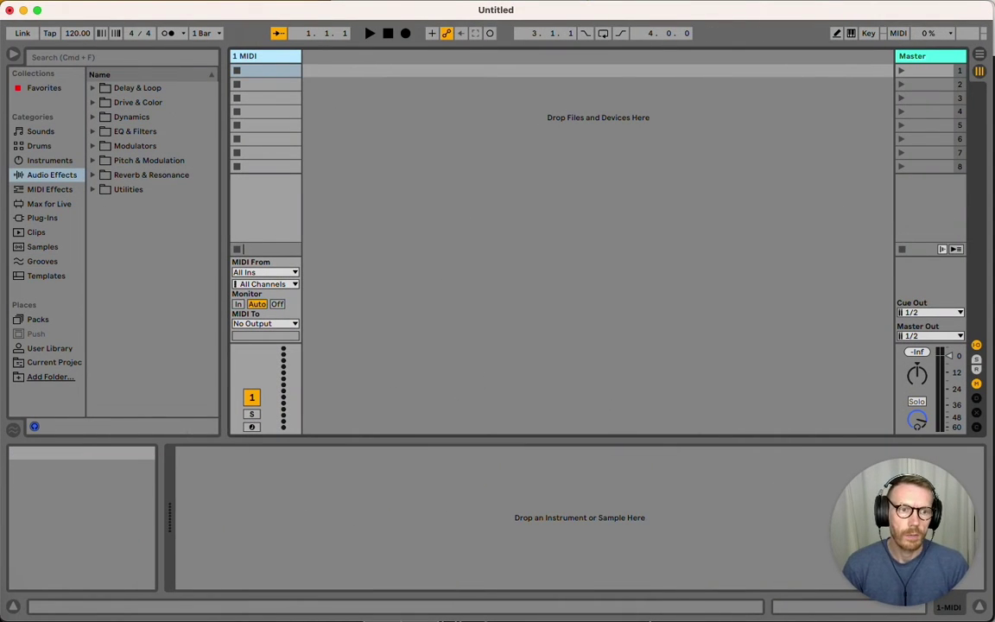
Drop the R MIDI clip into the first slot and search the browser for 'vinyl house'
{"action": "left_click_drag", "start_coordinate": [993, 152], "coordinate": [267, 75]}
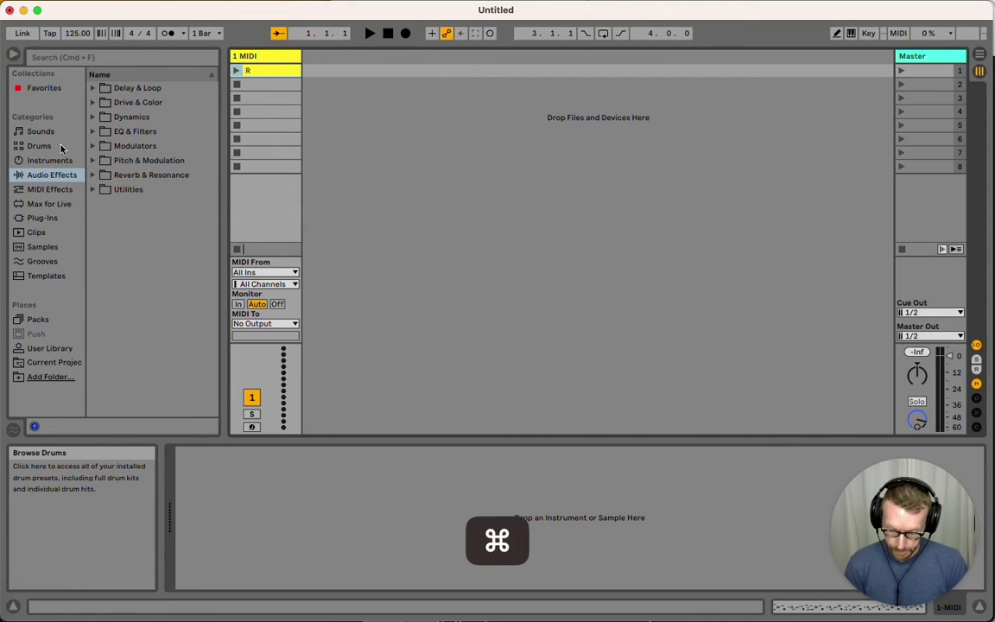
{"action": "key", "text": "super+f"}
{"action": "type", "text": "vinyl house"}
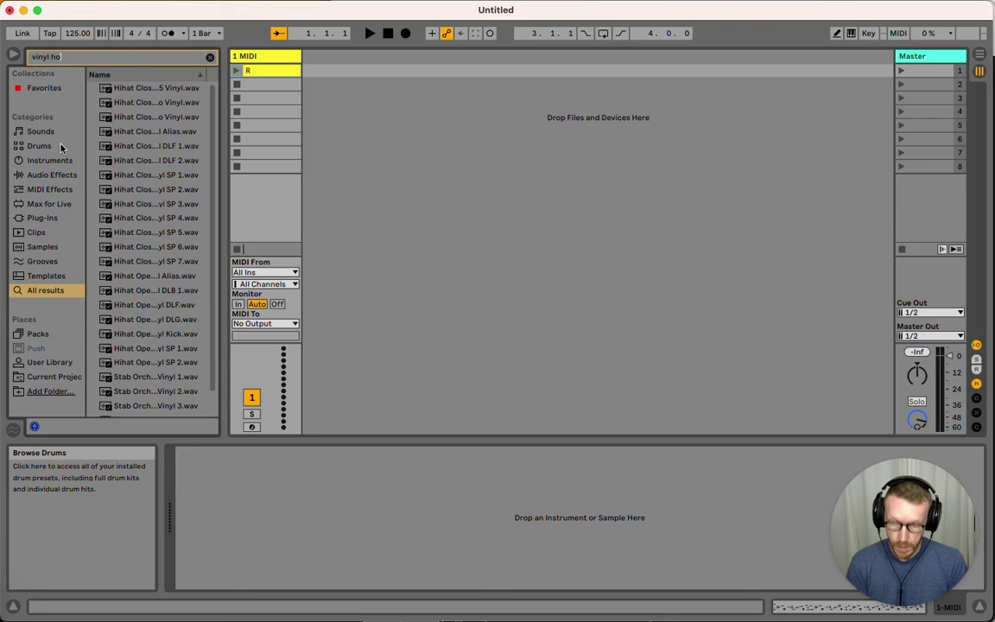
Load Vinyl House Drums on the MIDI track with MULT preset 001-MoreDayDreams-M and audition the R clip
{"action": "left_click", "coordinate": [149, 103]}
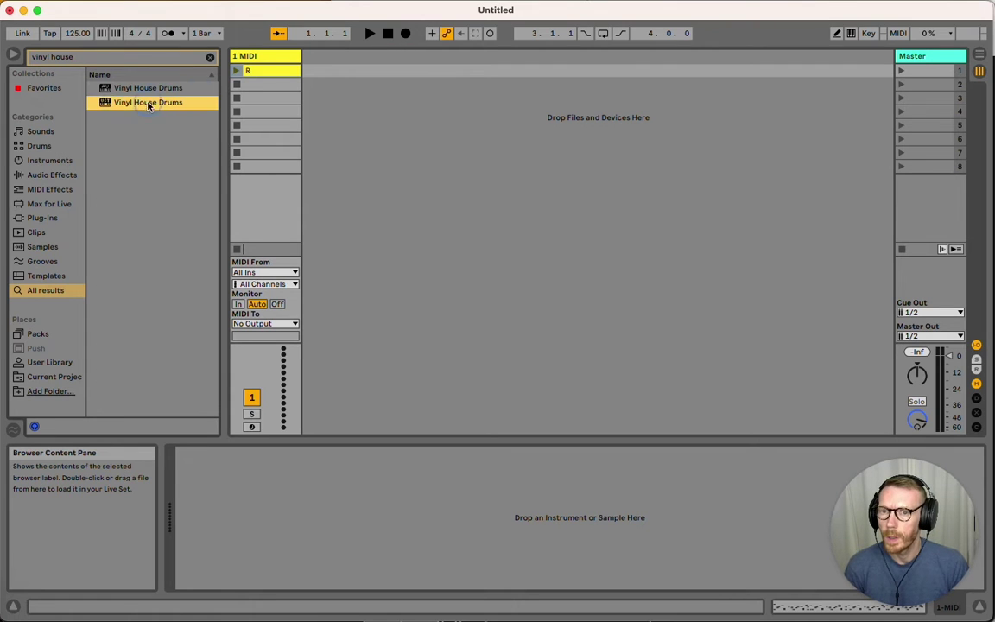
{"action": "left_click_drag", "start_coordinate": [273, 59], "coordinate": [272, 58]}
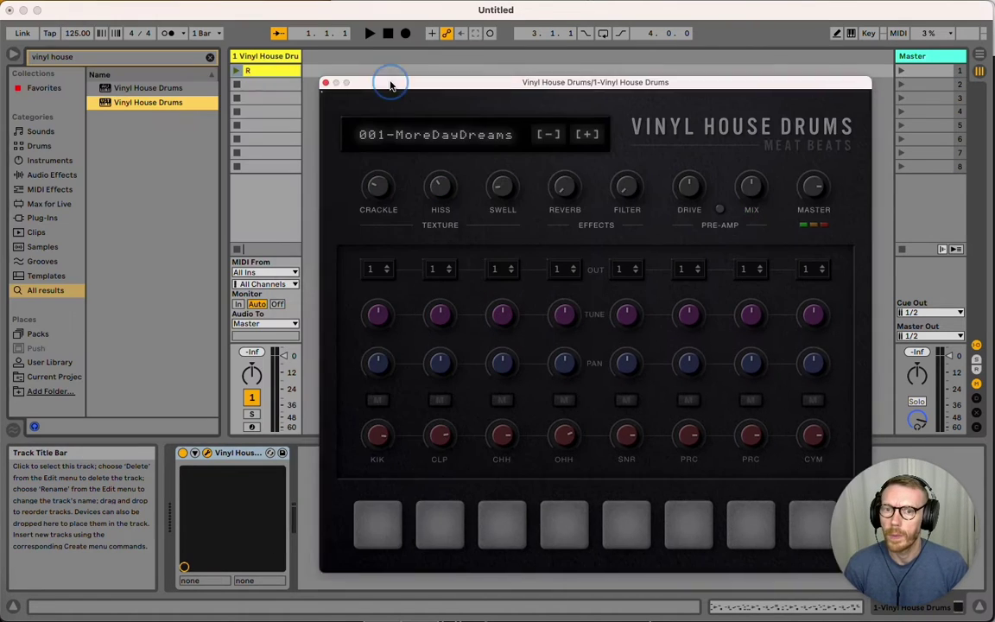
{"action": "left_click_drag", "start_coordinate": [387, 82], "coordinate": [376, 83]}
{"action": "left_click", "coordinate": [417, 136]}
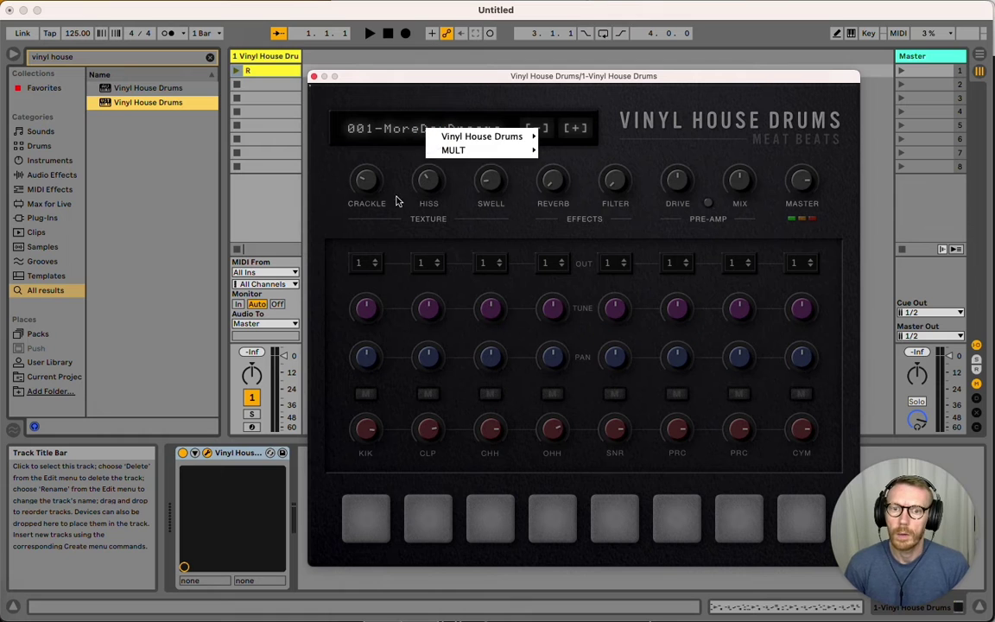
{"action": "mouse_move", "coordinate": [466, 150]}
{"action": "left_click", "coordinate": [573, 152]}
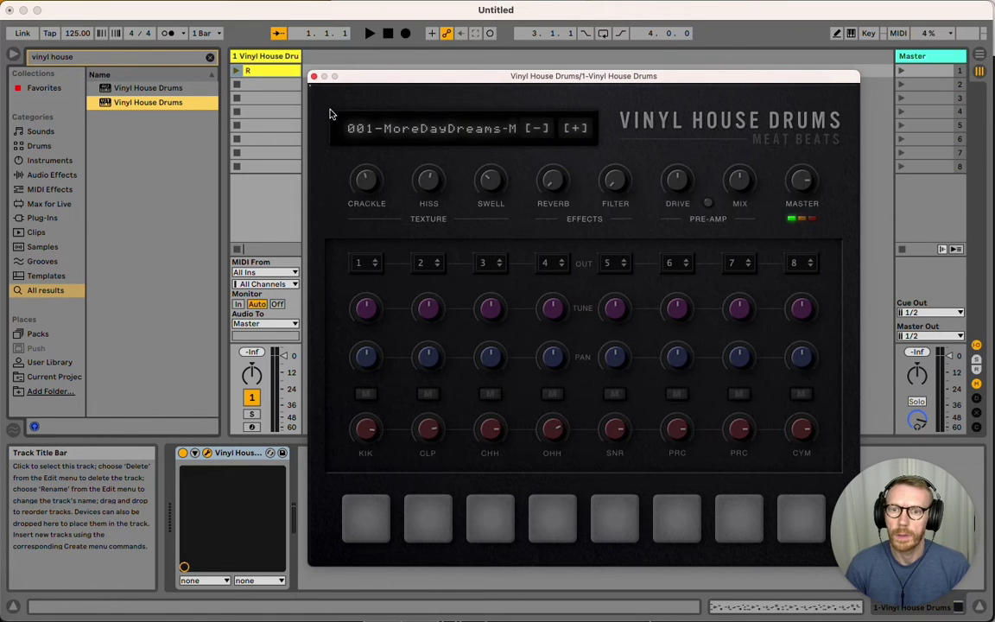
{"action": "left_click", "coordinate": [313, 76]}
{"action": "left_click", "coordinate": [237, 70]}
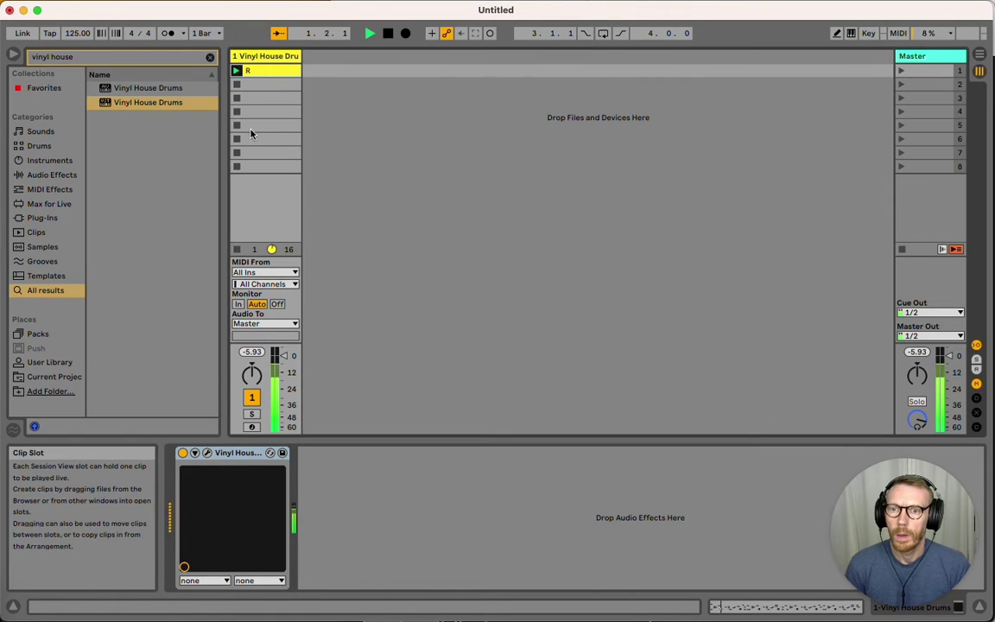
{"action": "key", "text": "space"}
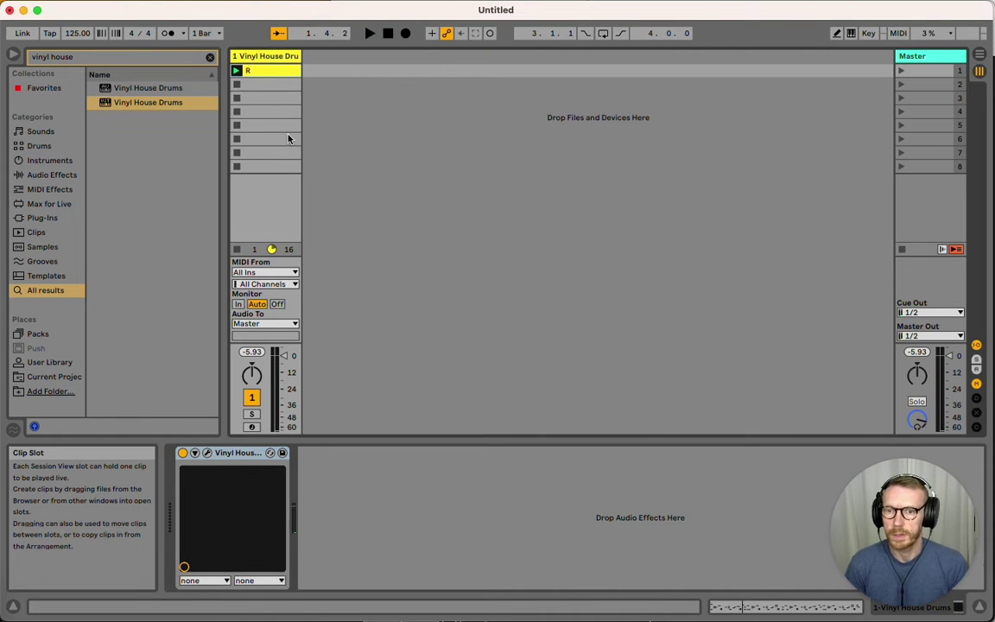
Create eight audio tracks and set all their Audio From to 1-Vinyl House Drums
{"action": "key", "text": "super+t"}
{"action": "key", "text": "super+t"}
{"action": "key", "text": "super+t"}
{"action": "key", "text": "super+t"}
{"action": "key", "text": "super+t"}
{"action": "key", "text": "super+t"}
{"action": "key", "text": "super+t"}
{"action": "key", "text": "super+t"}
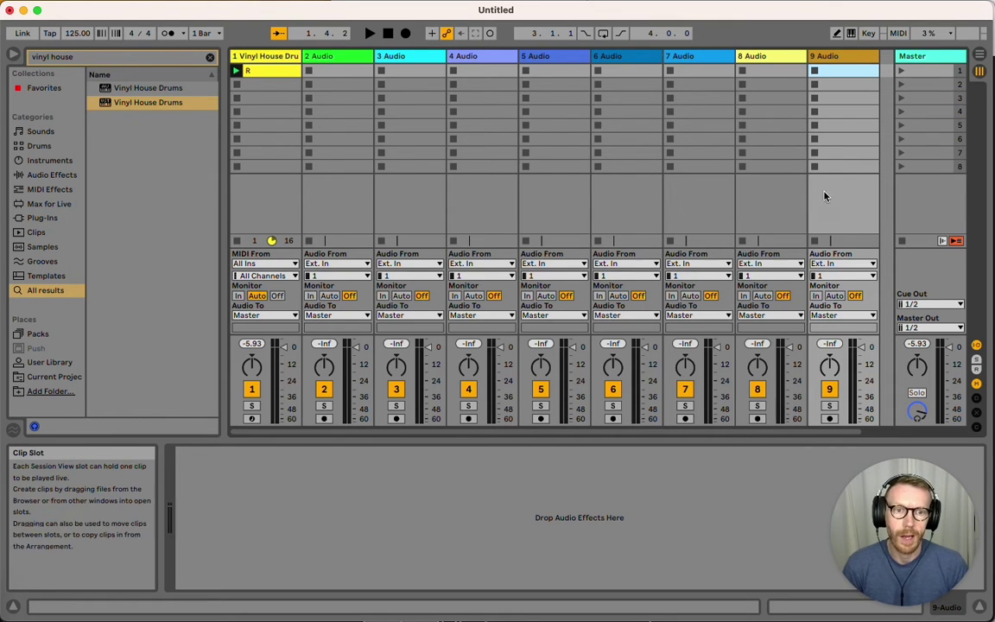
{"action": "left_click", "coordinate": [336, 207]}
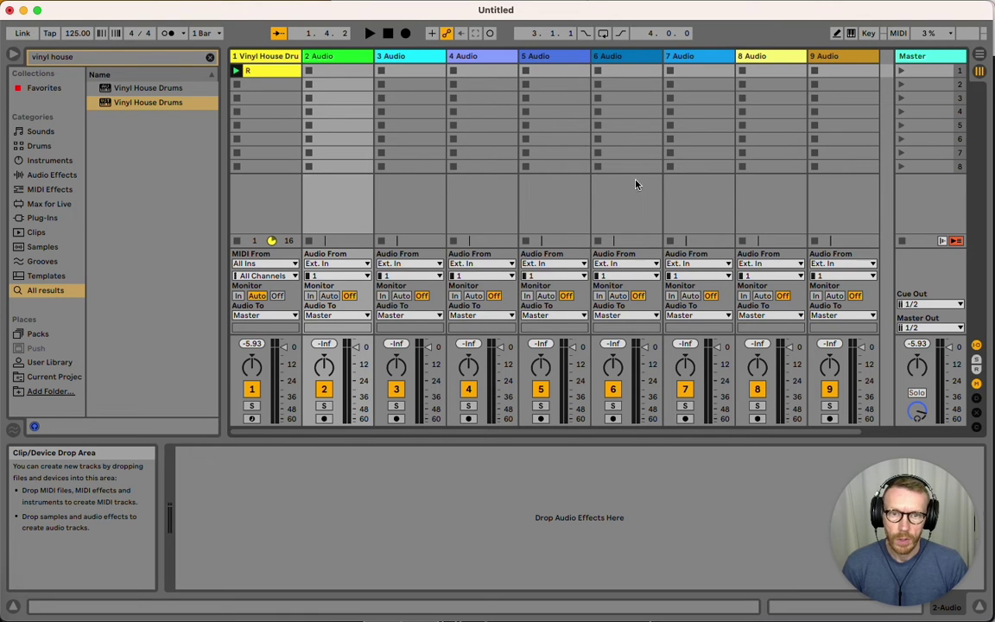
{"action": "key", "text": "super+a"}
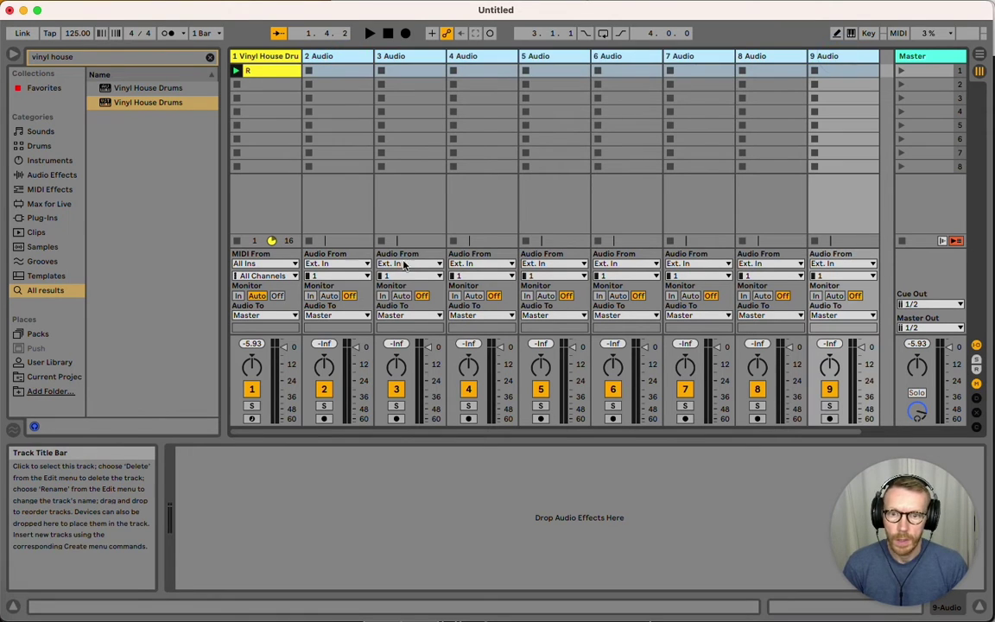
{"action": "left_click", "coordinate": [348, 263]}
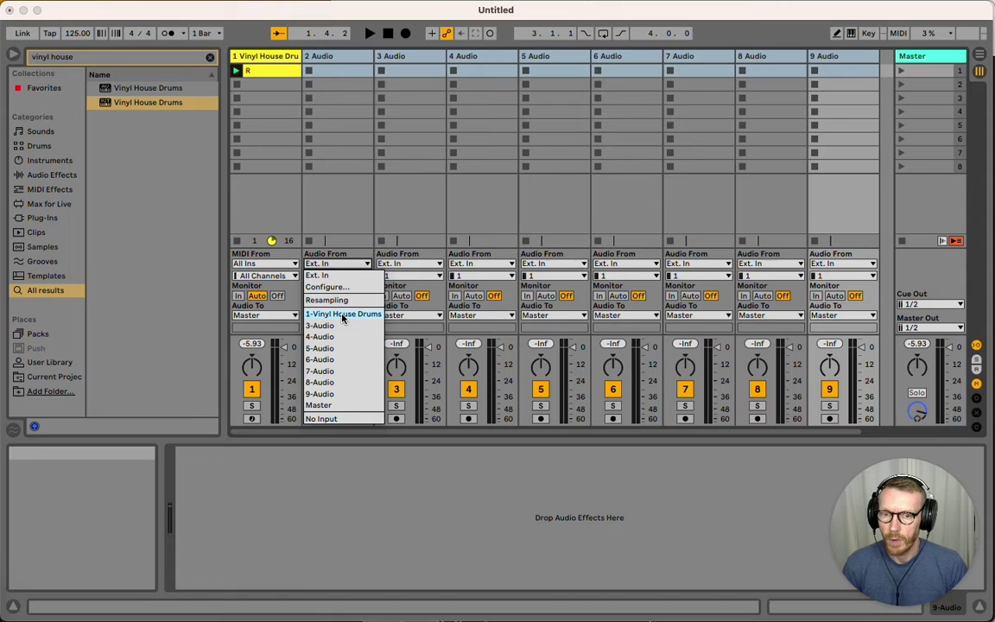
{"action": "left_click", "coordinate": [344, 315]}
{"action": "left_click", "coordinate": [341, 216]}
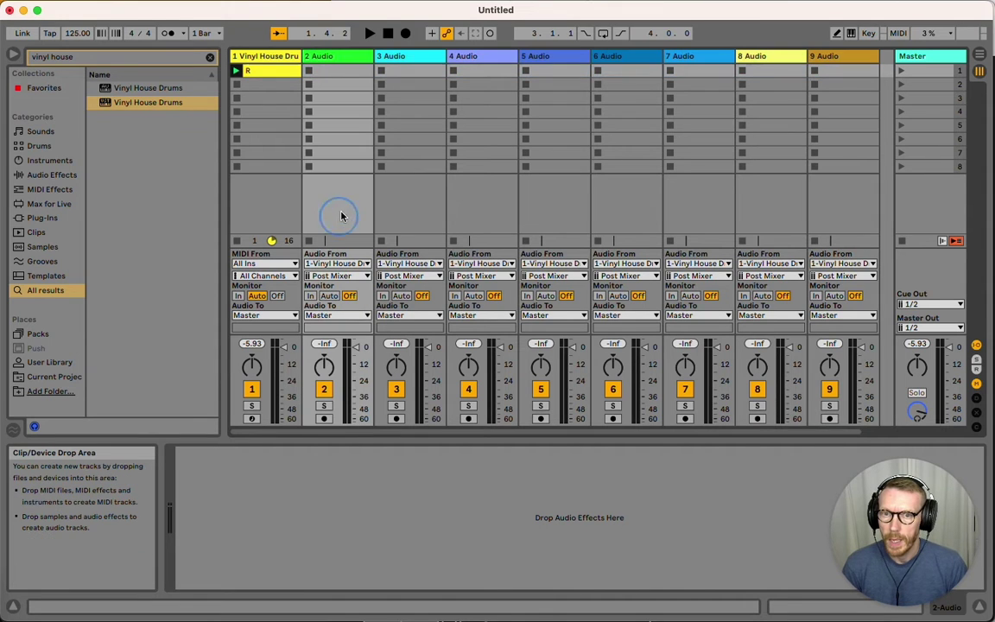
Set the input channels of tracks 2–5 to Output 2 through Output 5
{"action": "left_click", "coordinate": [337, 275]}
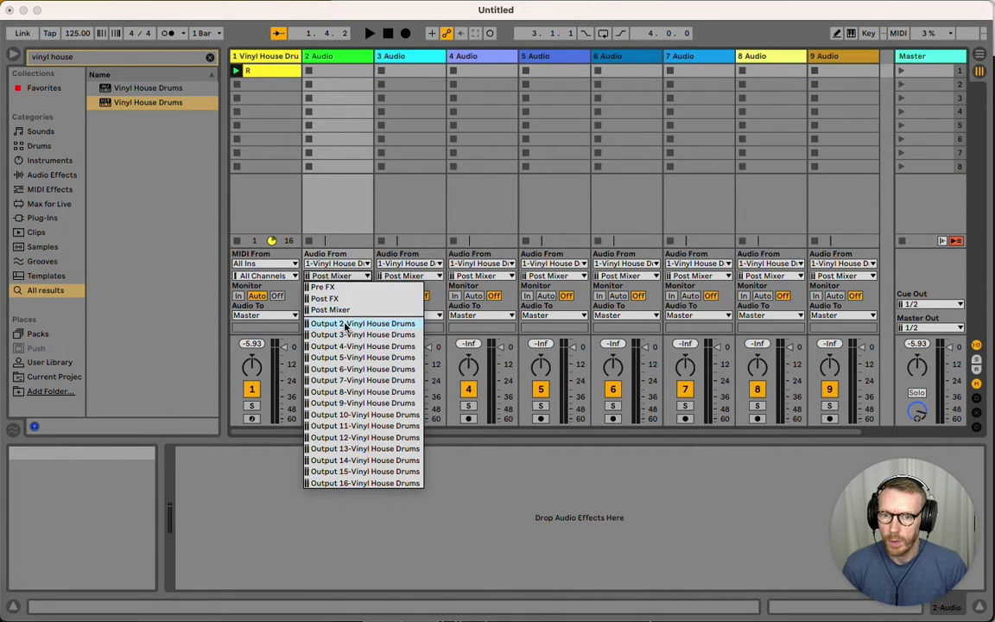
{"action": "left_click", "coordinate": [349, 333]}
{"action": "left_click", "coordinate": [393, 277]}
{"action": "left_click", "coordinate": [435, 334]}
{"action": "left_click", "coordinate": [480, 275]}
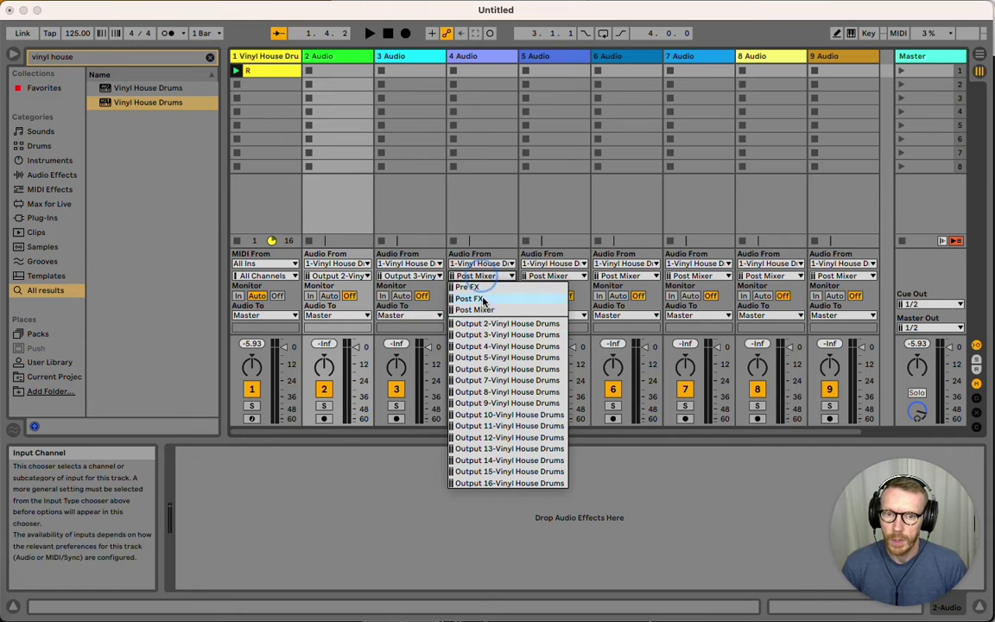
{"action": "left_click", "coordinate": [488, 345]}
{"action": "left_click", "coordinate": [552, 276]}
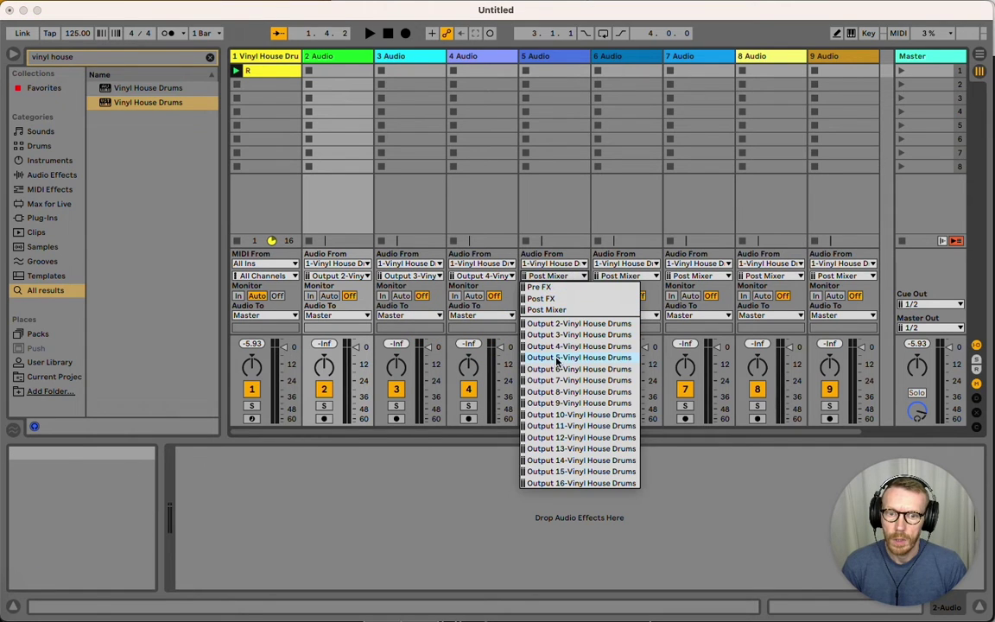
{"action": "left_click", "coordinate": [568, 357]}
Set tracks 6–9 to Output 6 through Output 9, then select audio tracks 2–9
{"action": "left_click", "coordinate": [624, 275]}
{"action": "left_click", "coordinate": [628, 370]}
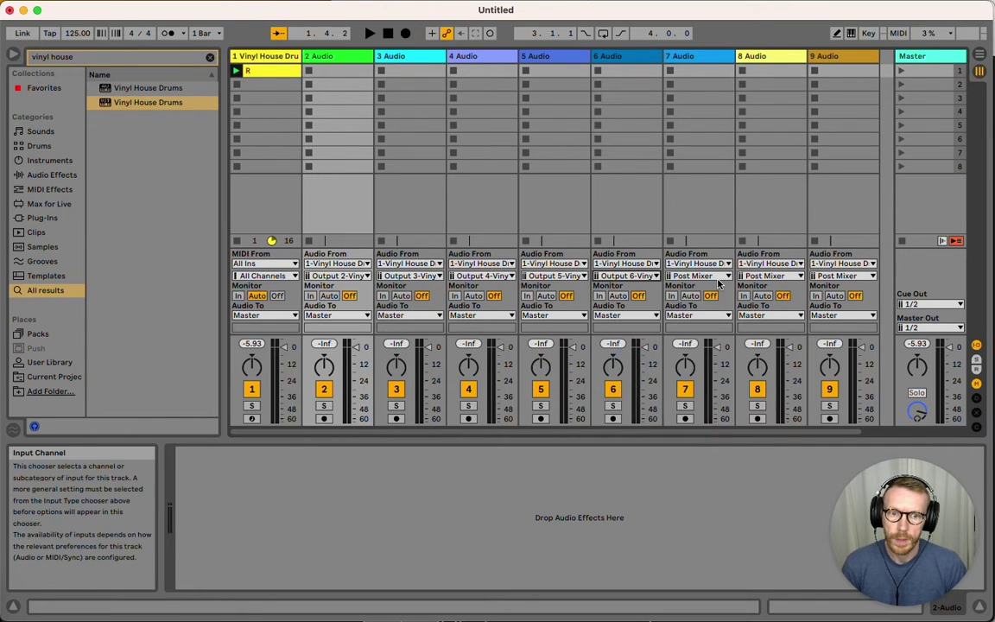
{"action": "left_click", "coordinate": [695, 275]}
{"action": "left_click", "coordinate": [697, 380]}
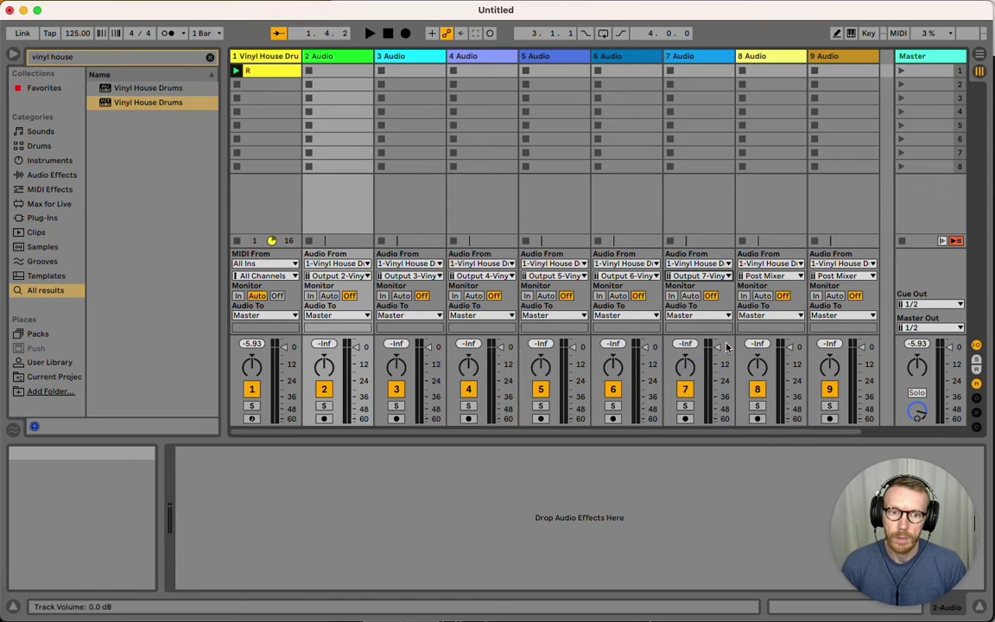
{"action": "left_click", "coordinate": [768, 276]}
{"action": "left_click", "coordinate": [796, 391]}
{"action": "left_click", "coordinate": [841, 275]}
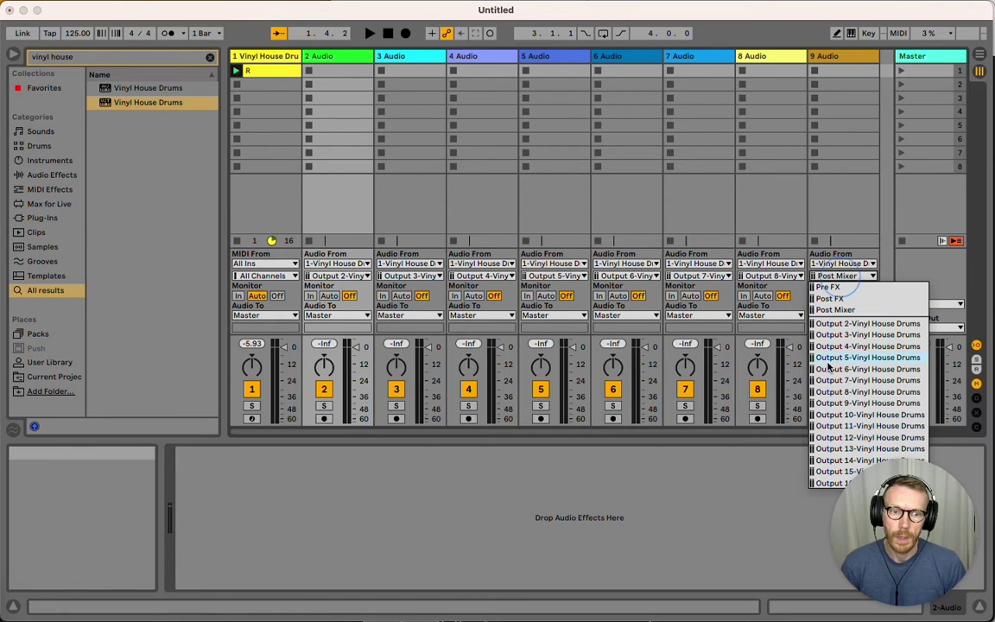
{"action": "left_click", "coordinate": [836, 402]}
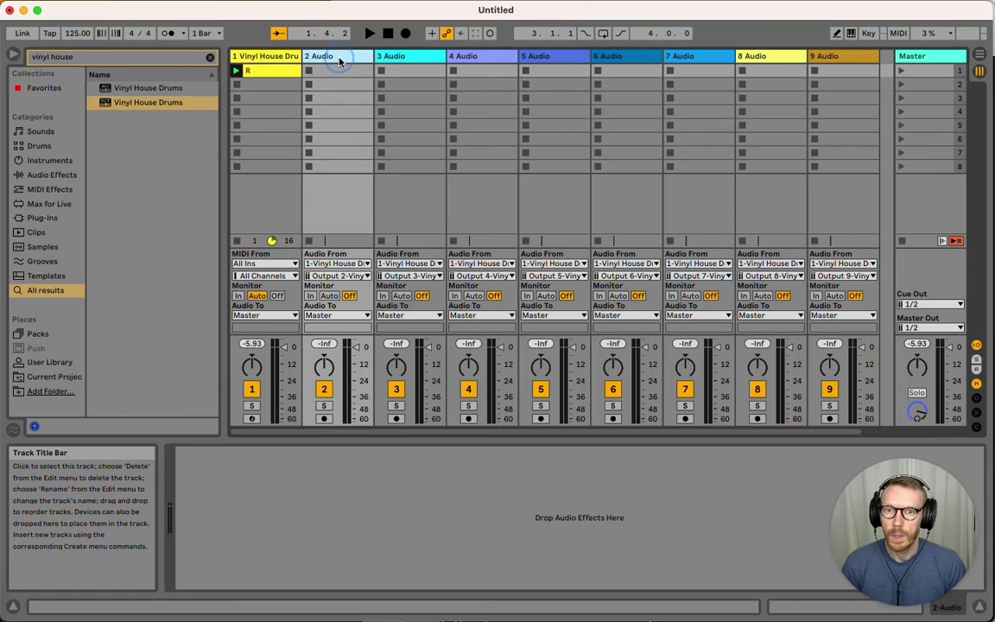
{"action": "left_click", "coordinate": [827, 57], "text": "shift"}
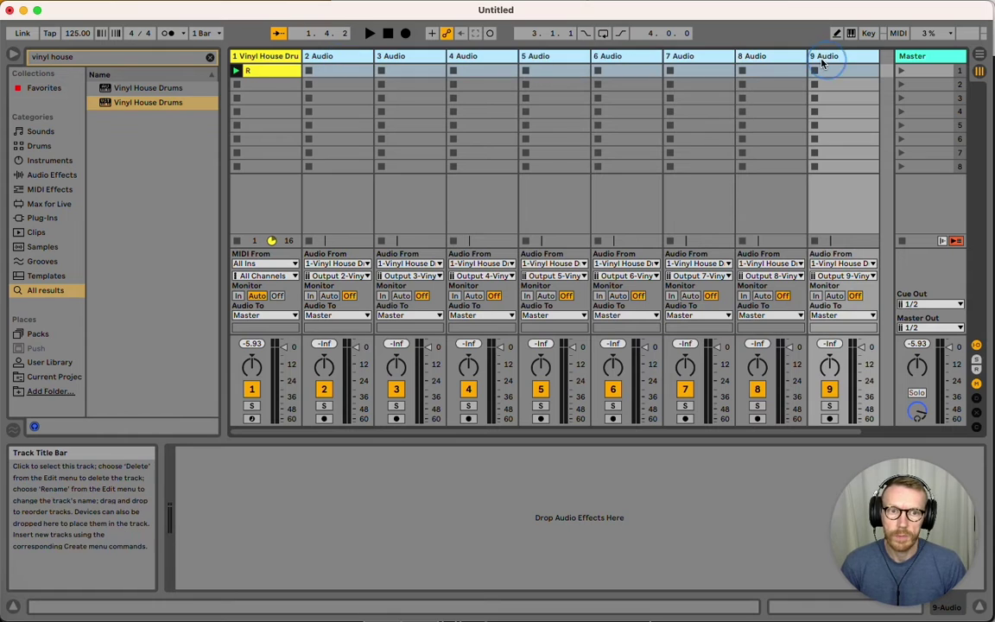
Set tracks 2–9 to monitor input, start playback, and toggle their solo on and off
{"action": "left_click", "coordinate": [309, 296]}
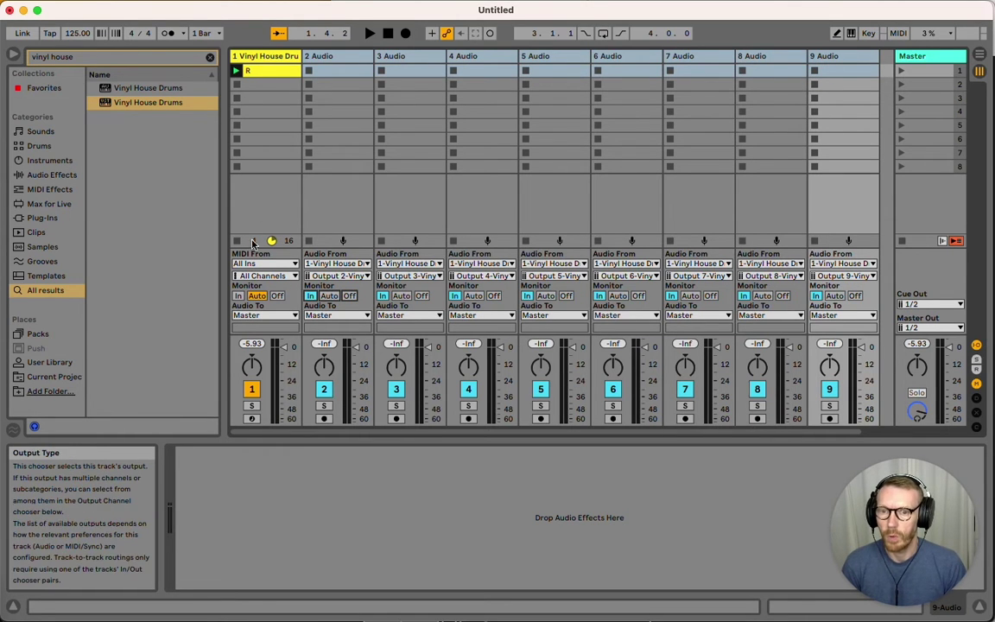
{"action": "key", "text": "space"}
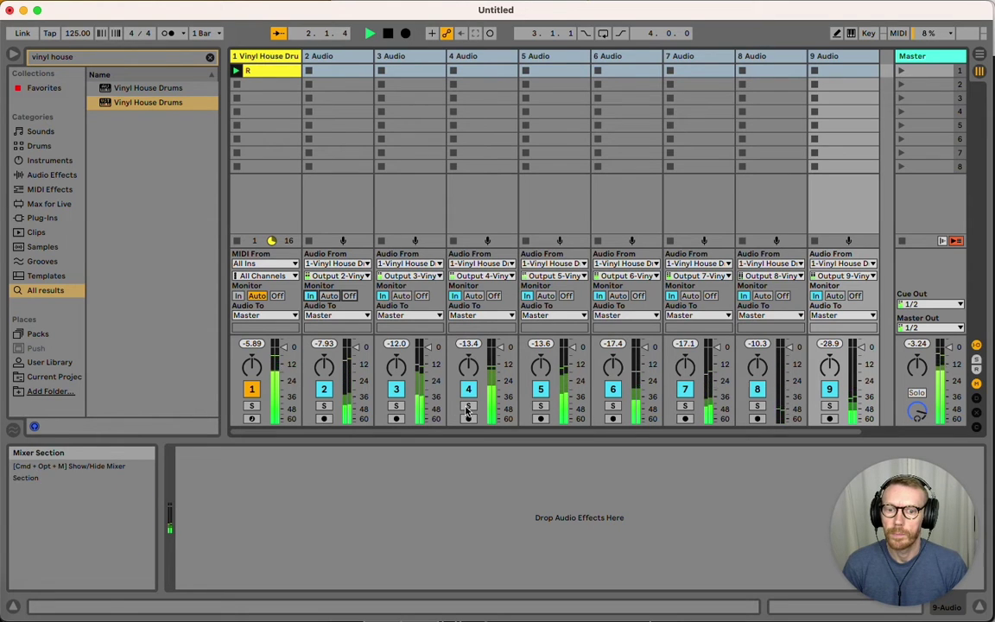
{"action": "left_click", "coordinate": [324, 406]}
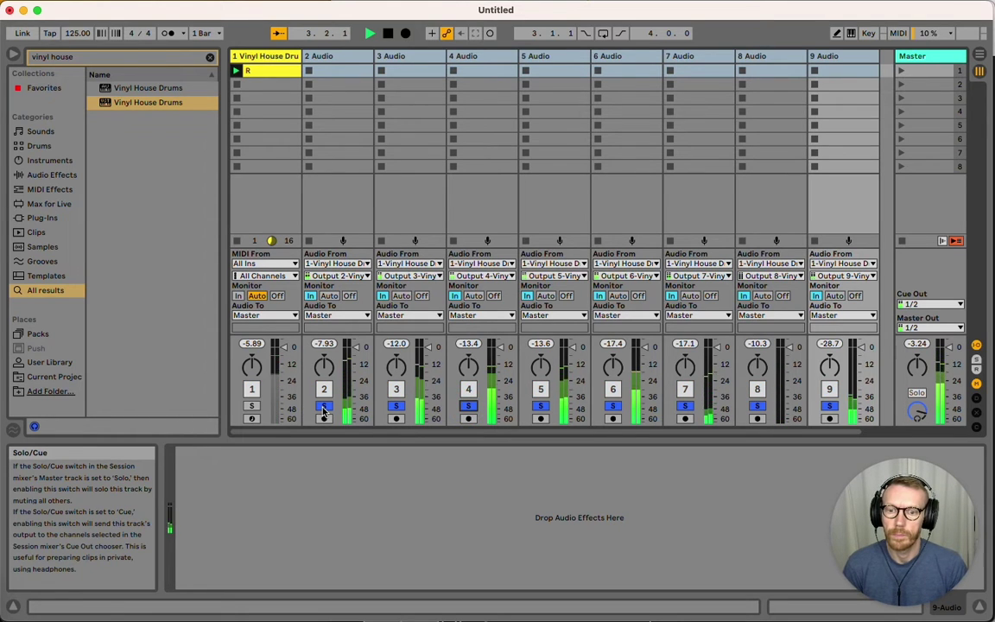
{"action": "left_click", "coordinate": [323, 406]}
Audition track 4 alone with solo, then unsolo it and restart playback from track 2
{"action": "left_click", "coordinate": [337, 188]}
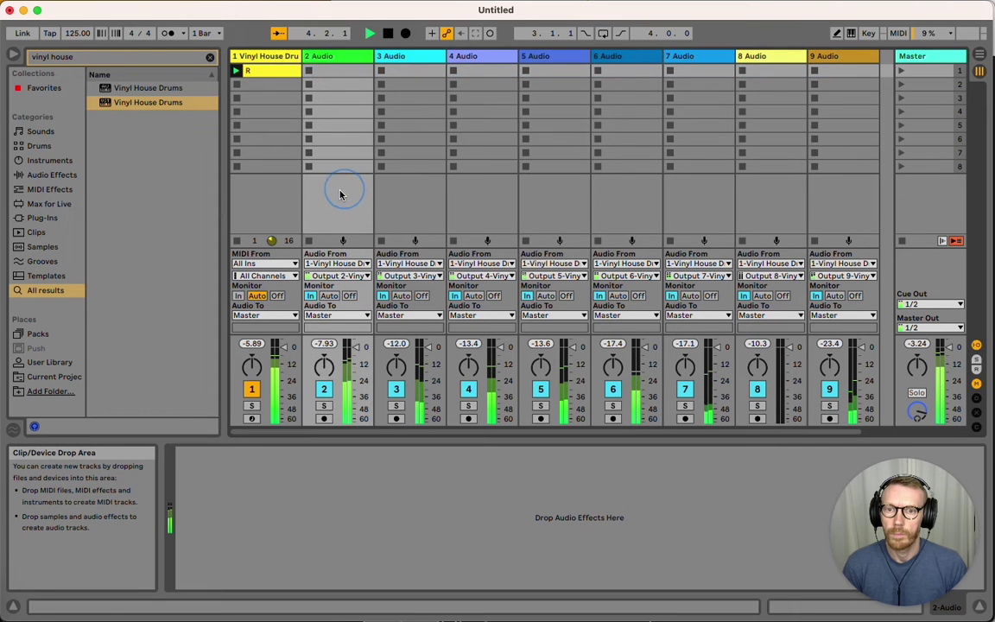
{"action": "left_click", "coordinate": [468, 406]}
{"action": "left_click", "coordinate": [468, 406]}
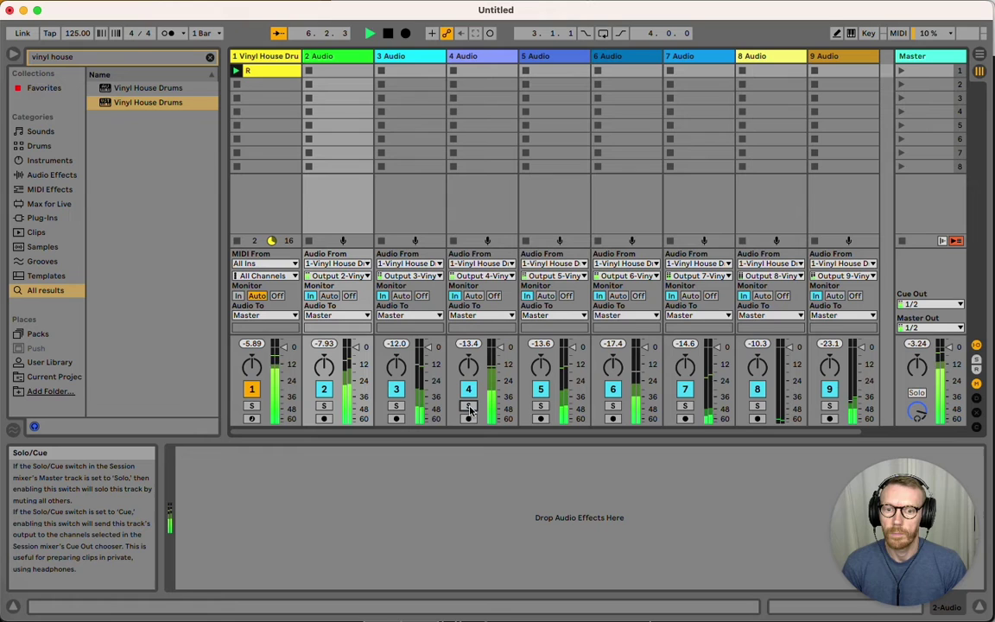
{"action": "left_click", "coordinate": [326, 59]}
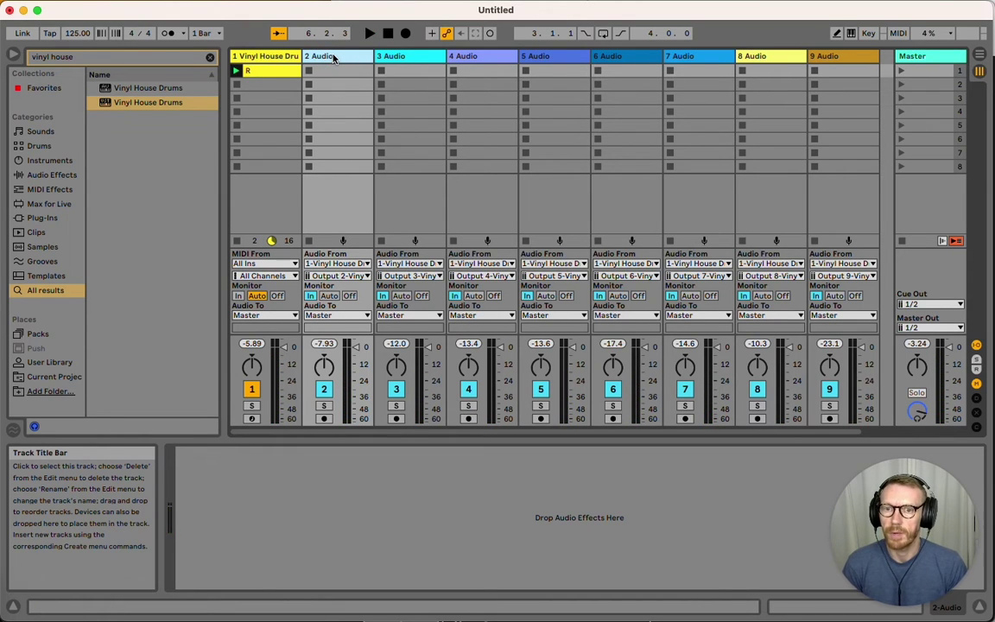
{"action": "key", "text": "space"}
Search the browser for 'reverb' and add Reverb to track 2
{"action": "left_click", "coordinate": [147, 59]}
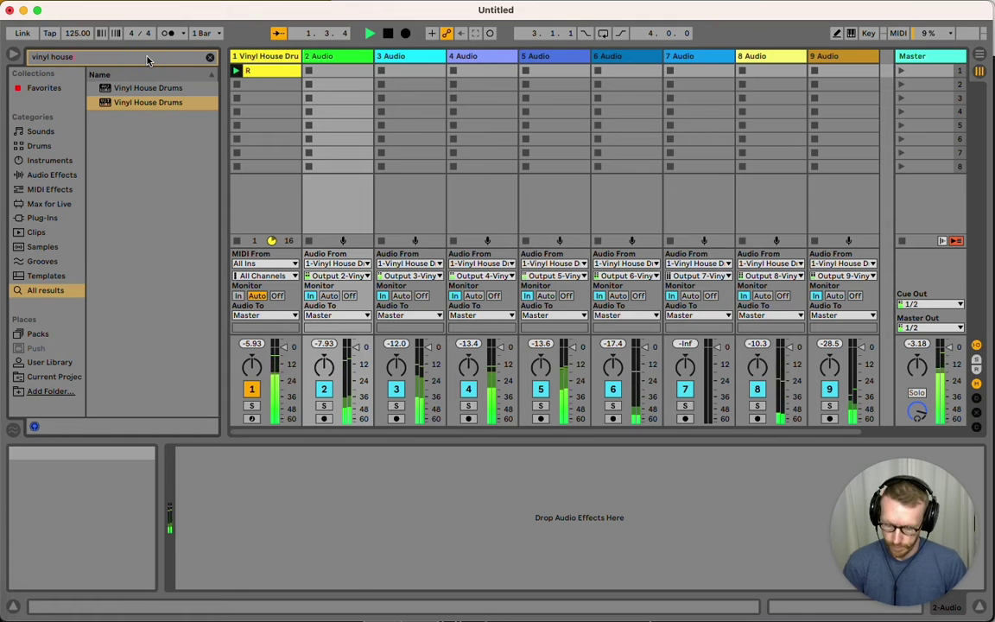
{"action": "key", "text": "alt+shift+Left"}
{"action": "key", "text": "alt+shift+Left"}
{"action": "type", "text": "reverb"}
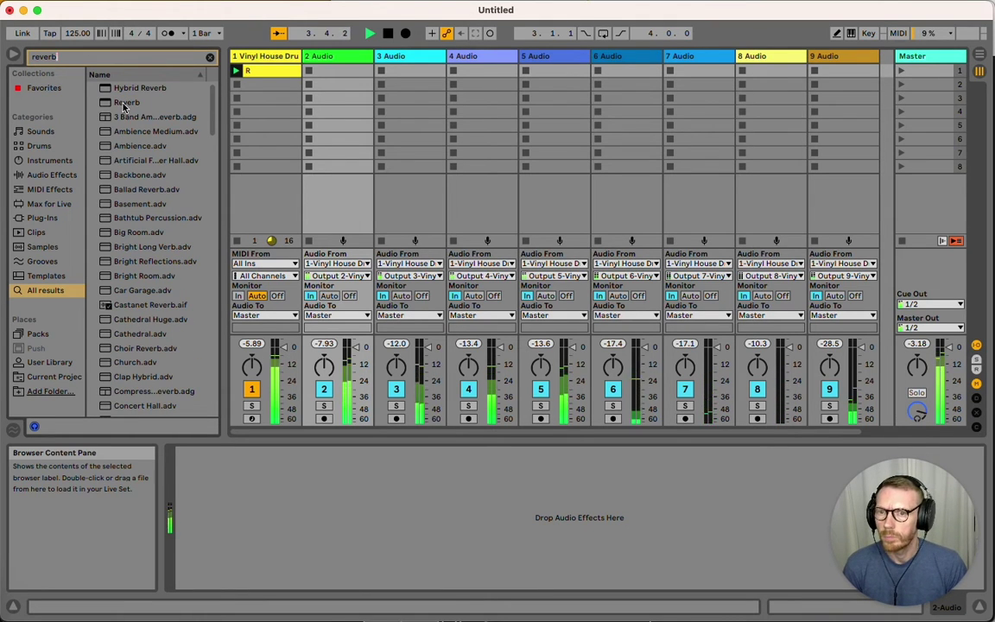
{"action": "left_click_drag", "start_coordinate": [125, 105], "coordinate": [349, 65]}
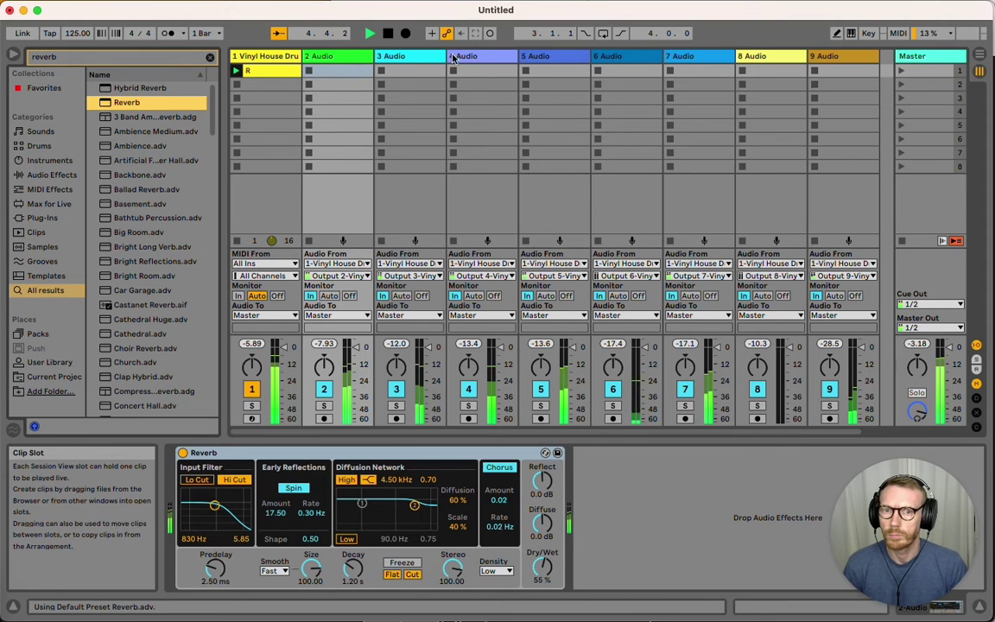
Search for 'phaser' and add Phaser-Flanger to track 4
{"action": "left_click", "coordinate": [76, 58]}
{"action": "type", "text": "r"}
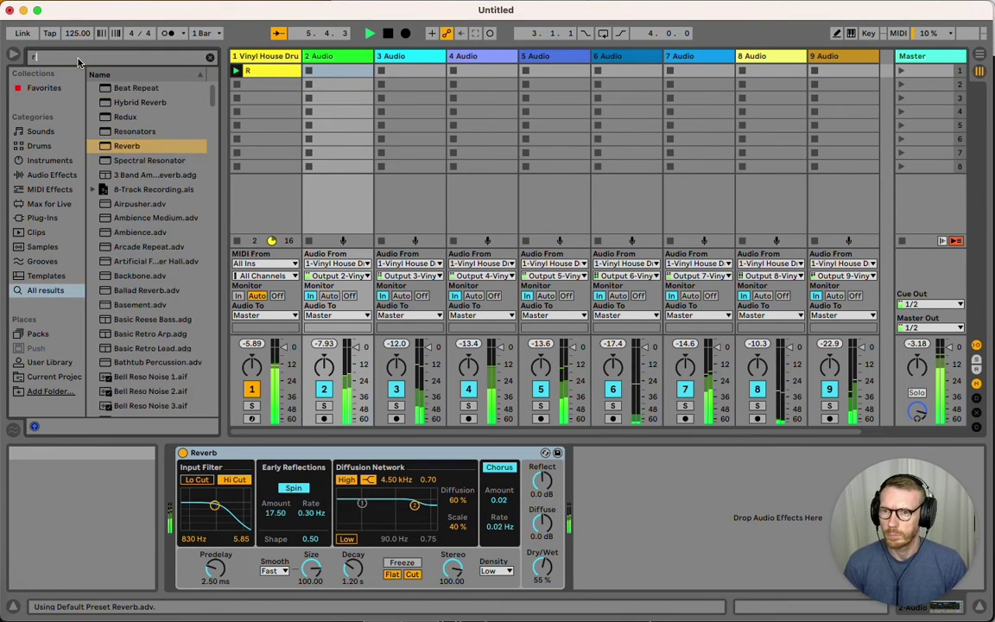
{"action": "key", "text": "BackSpace"}
{"action": "type", "text": "phaser"}
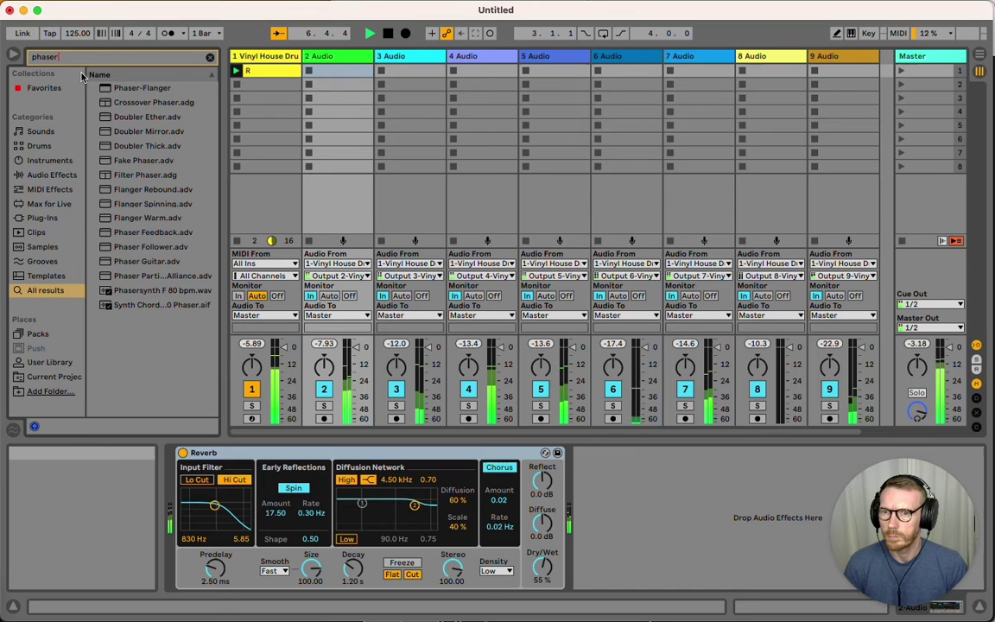
{"action": "left_click_drag", "start_coordinate": [119, 87], "coordinate": [471, 85]}
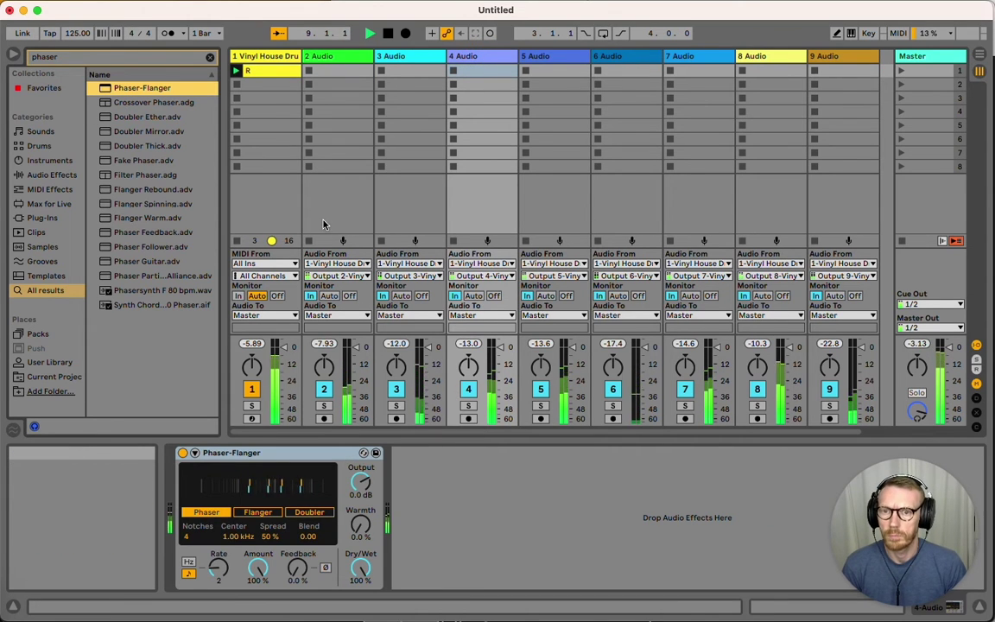
Load the multi-output preset MULT > 015-GiveMeTheBeat-M into track 1's Vinyl House Drums
{"action": "left_click", "coordinate": [255, 56]}
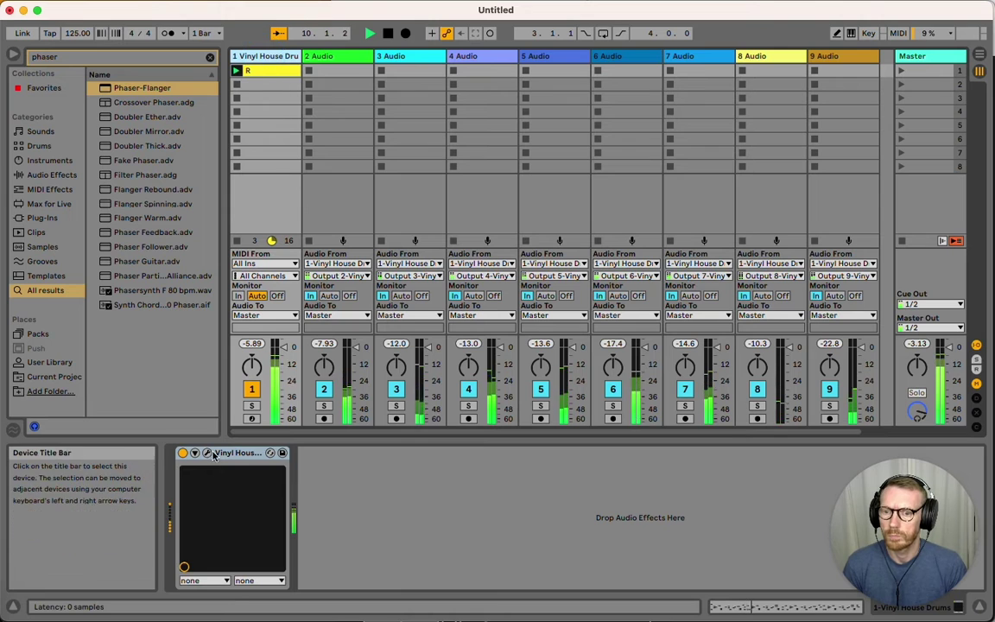
{"action": "left_click", "coordinate": [211, 453]}
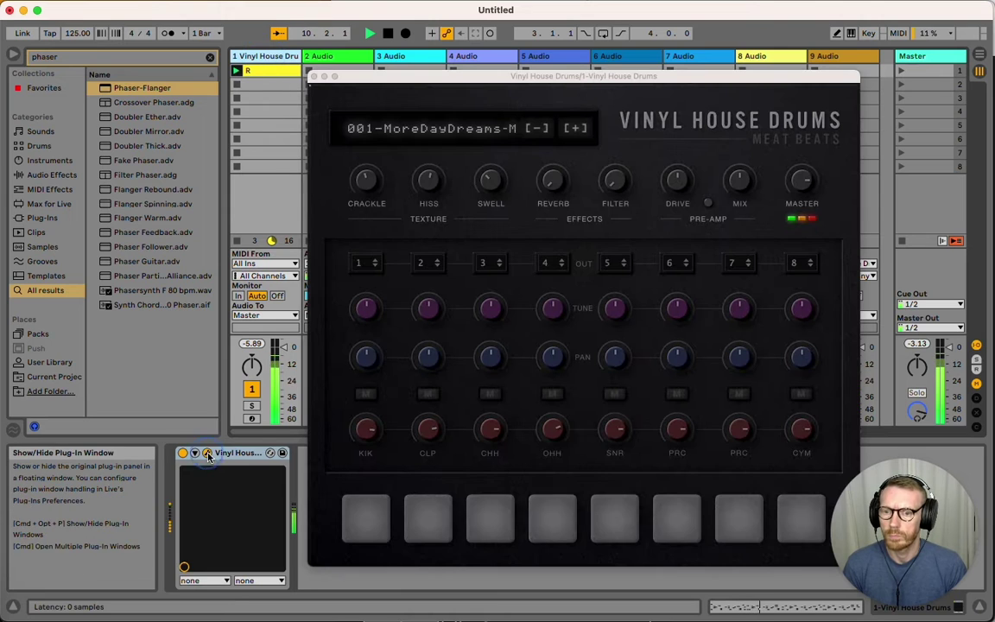
{"action": "left_click", "coordinate": [461, 133]}
{"action": "mouse_move", "coordinate": [527, 151]}
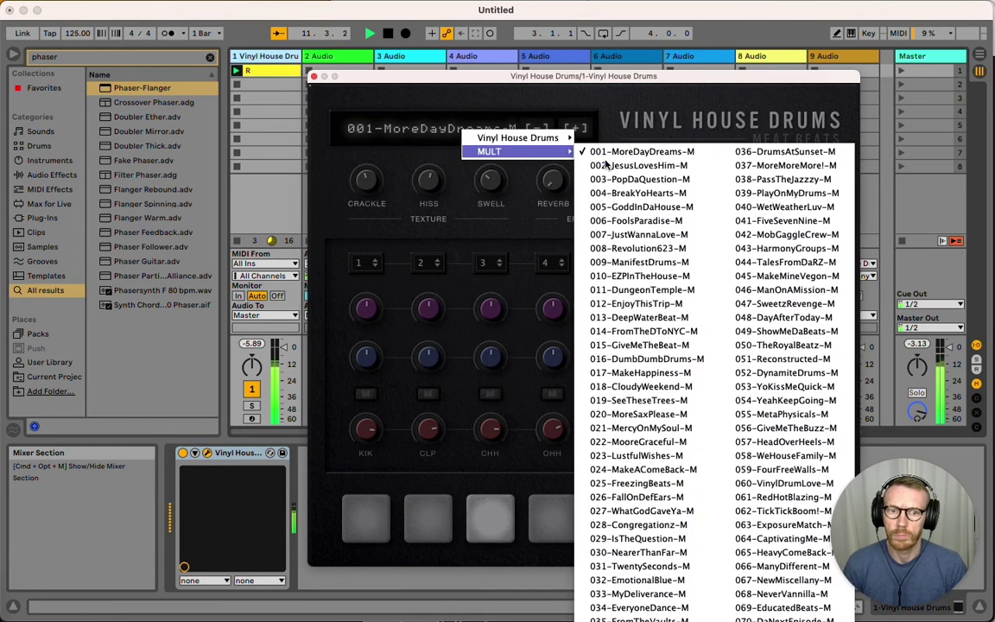
{"action": "left_click", "coordinate": [639, 346]}
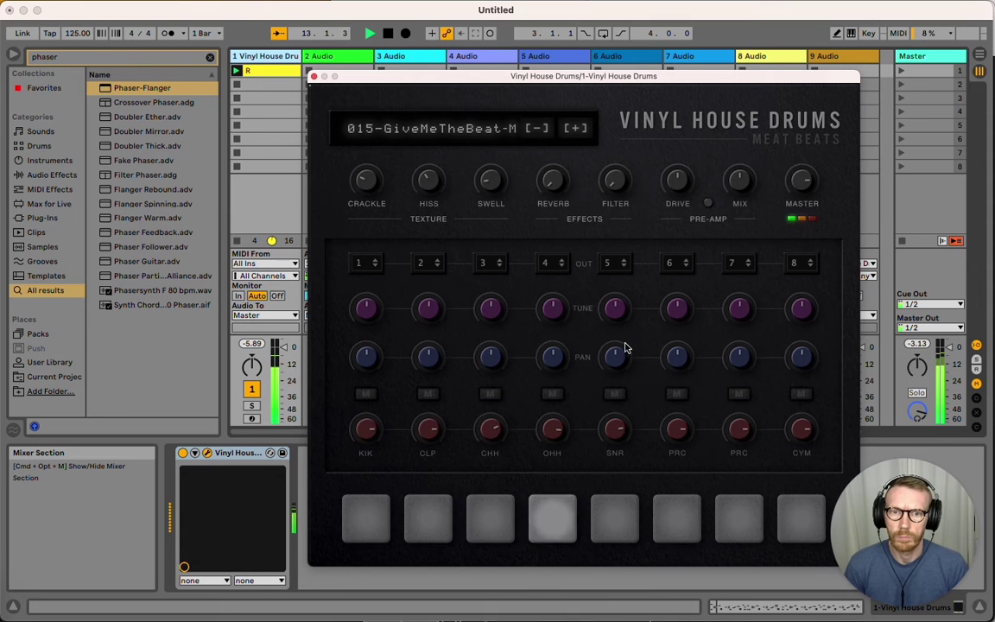
Step three presets forward to 018-CloudyWeekend-M and close the instrument window
{"action": "left_click", "coordinate": [576, 129]}
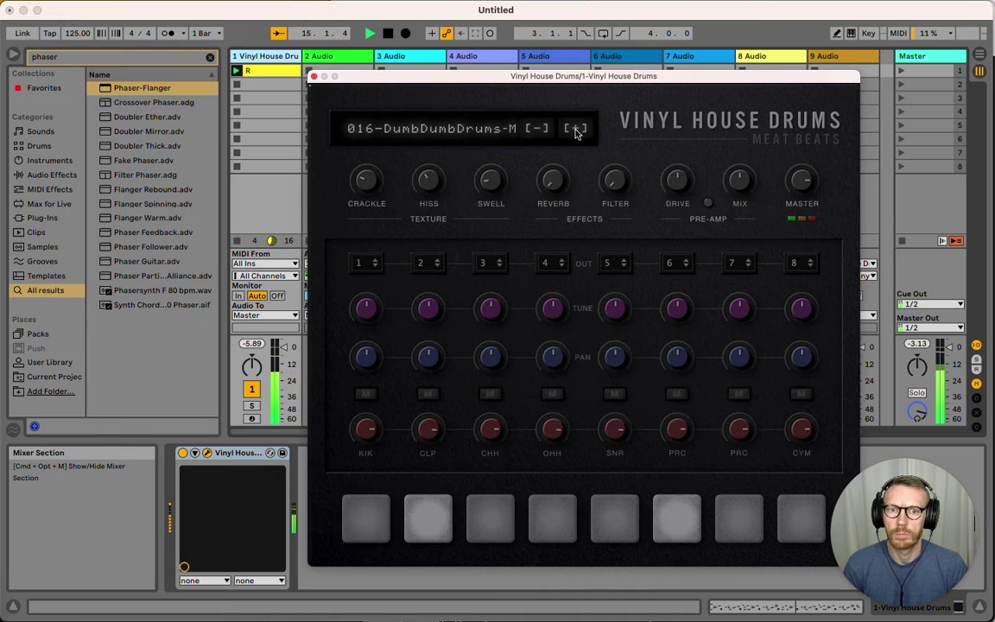
{"action": "left_click", "coordinate": [576, 130]}
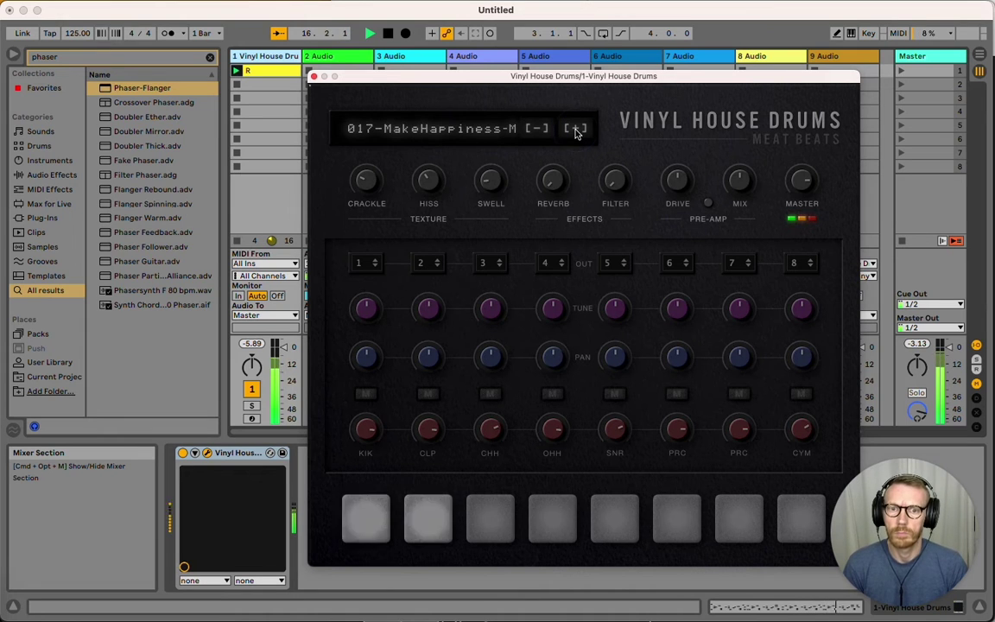
{"action": "left_click", "coordinate": [577, 130]}
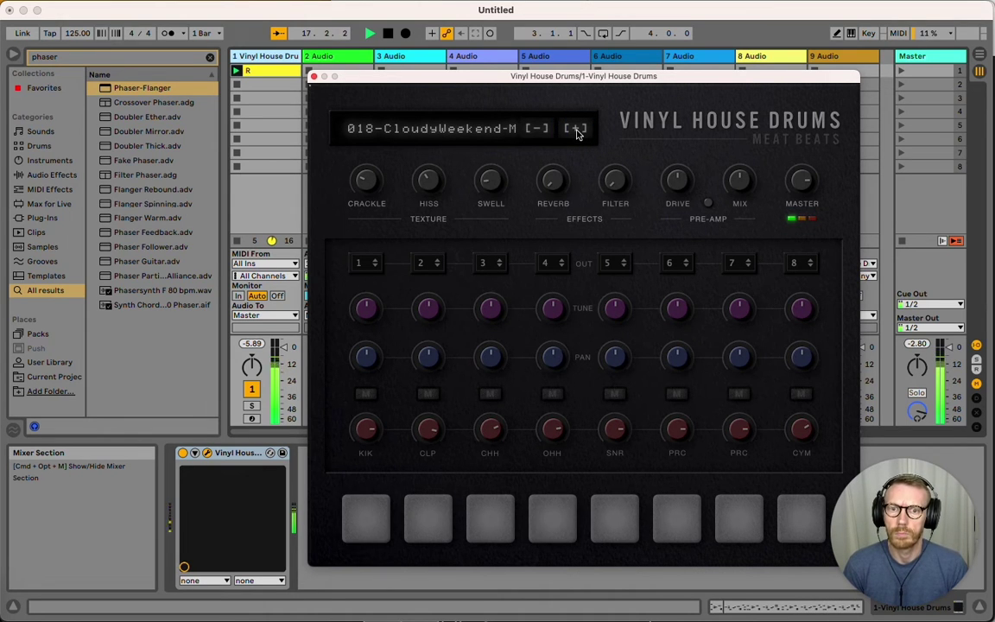
{"action": "left_click", "coordinate": [314, 77]}
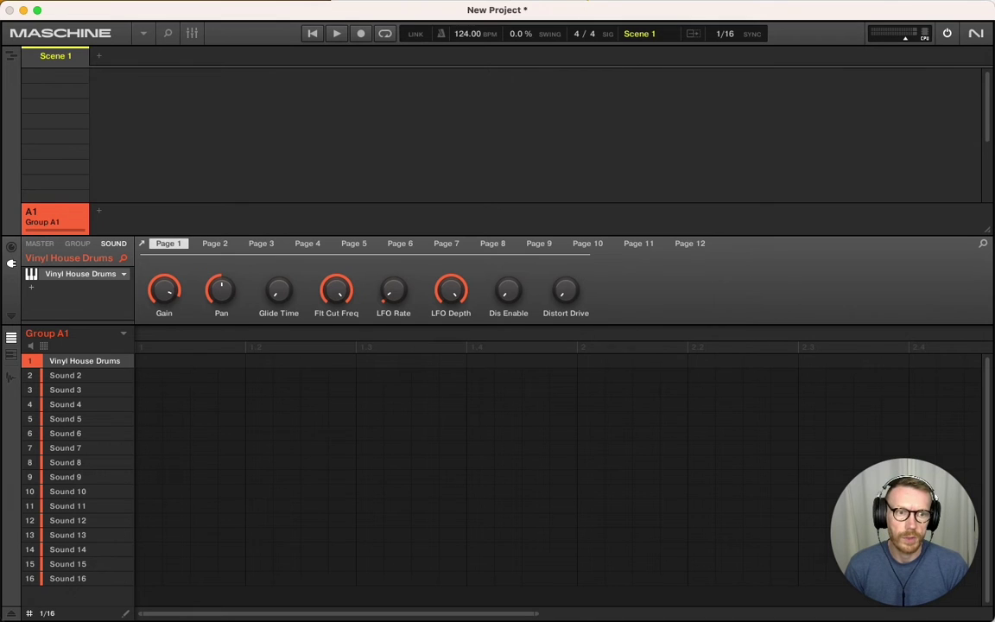
Drop the MIDI drum file onto sound slot 1 to fill Pattern 1 and play it
{"action": "left_click_drag", "start_coordinate": [627, 226], "coordinate": [107, 369]}
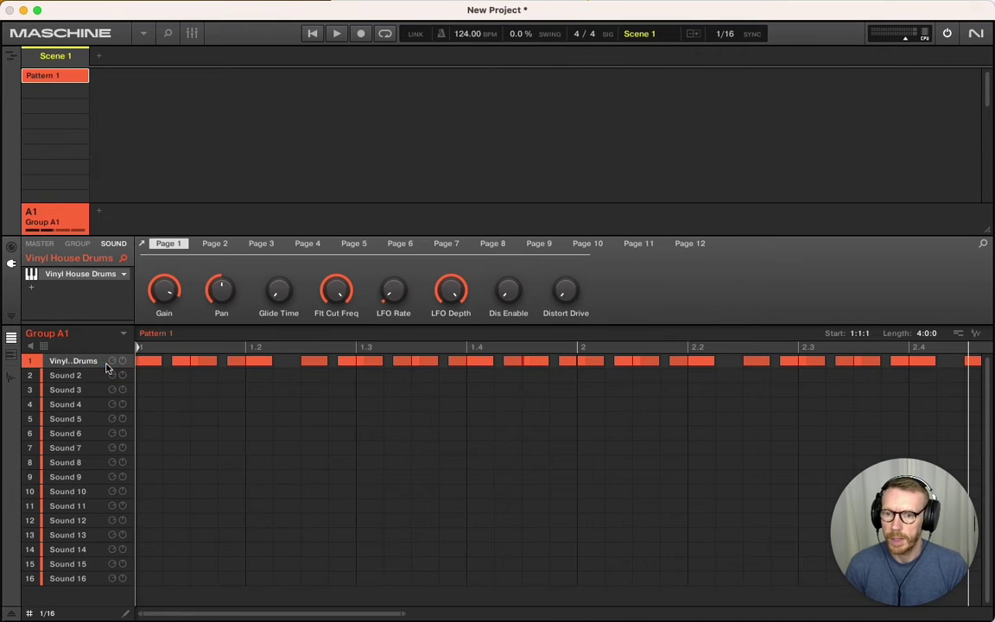
{"action": "key", "text": "space"}
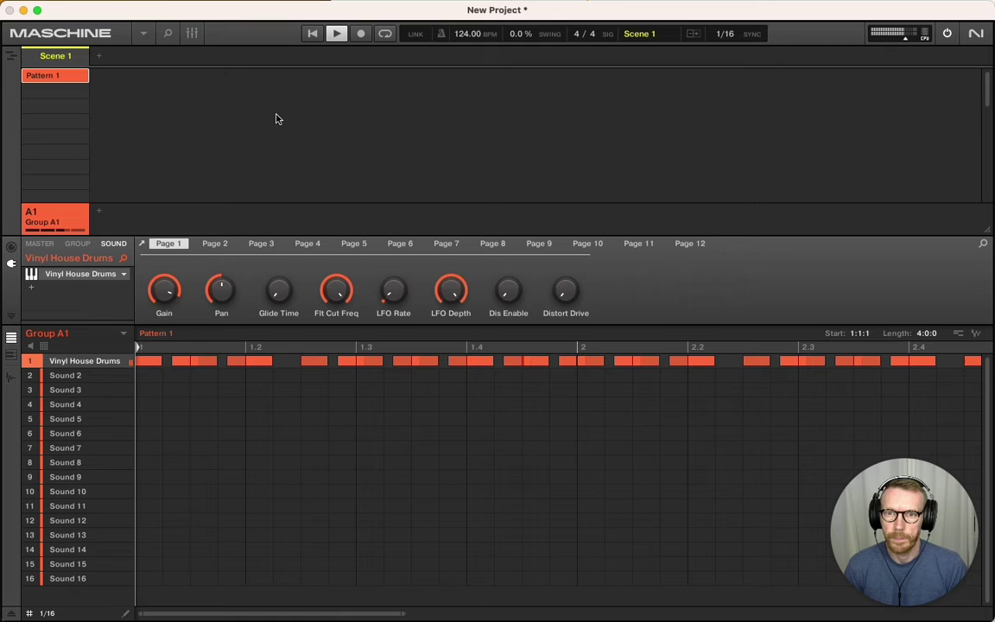
Stop playback, load the MULT > 001-MoreDayDreams-M kit, close the window, and show input routing
{"action": "key", "text": "space"}
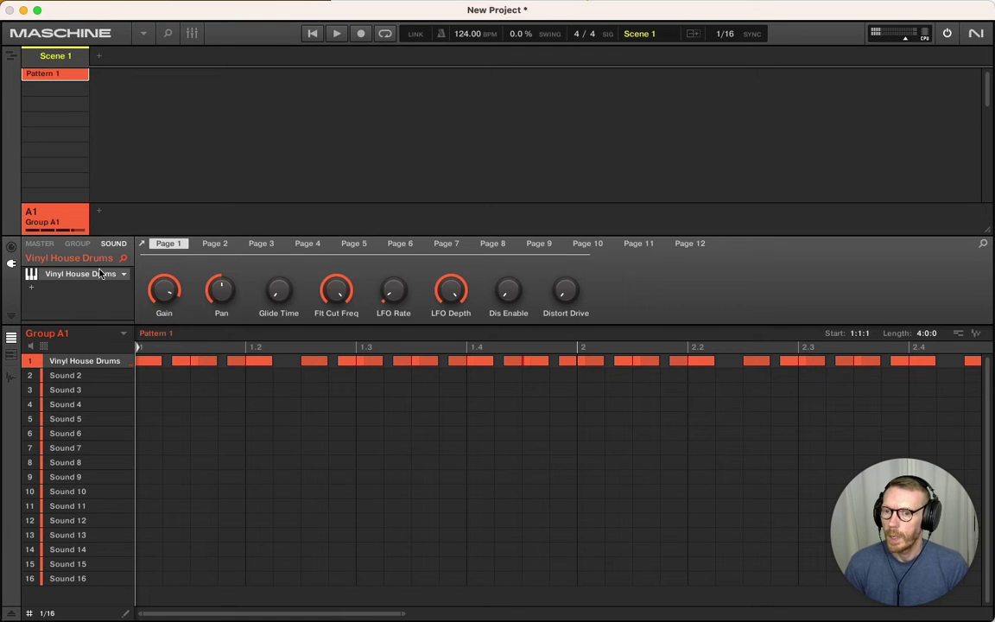
{"action": "left_click", "coordinate": [143, 245]}
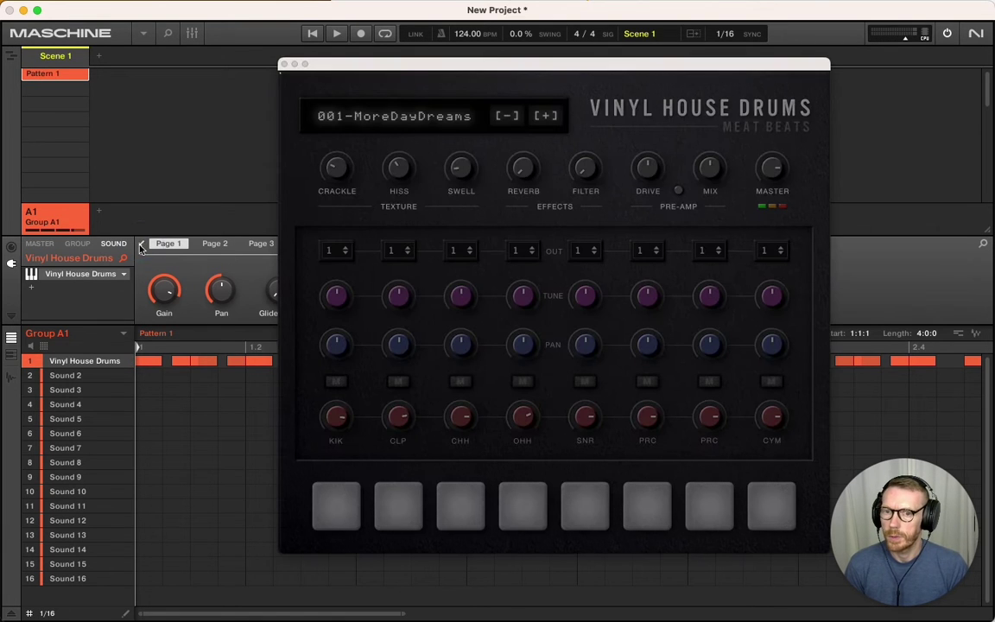
{"action": "left_click", "coordinate": [366, 117]}
{"action": "mouse_move", "coordinate": [396, 135]}
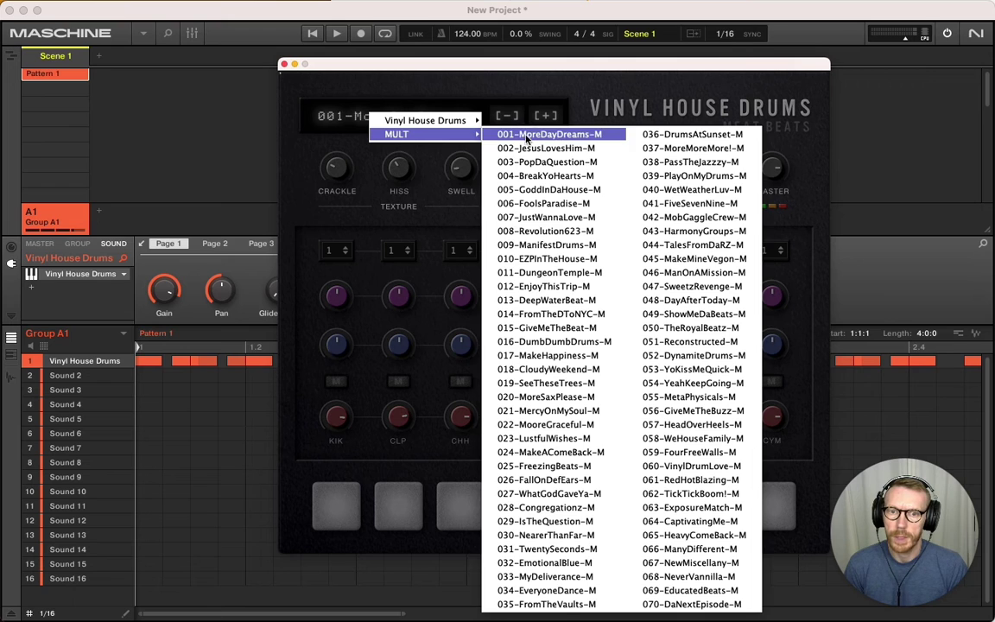
{"action": "left_click", "coordinate": [470, 136]}
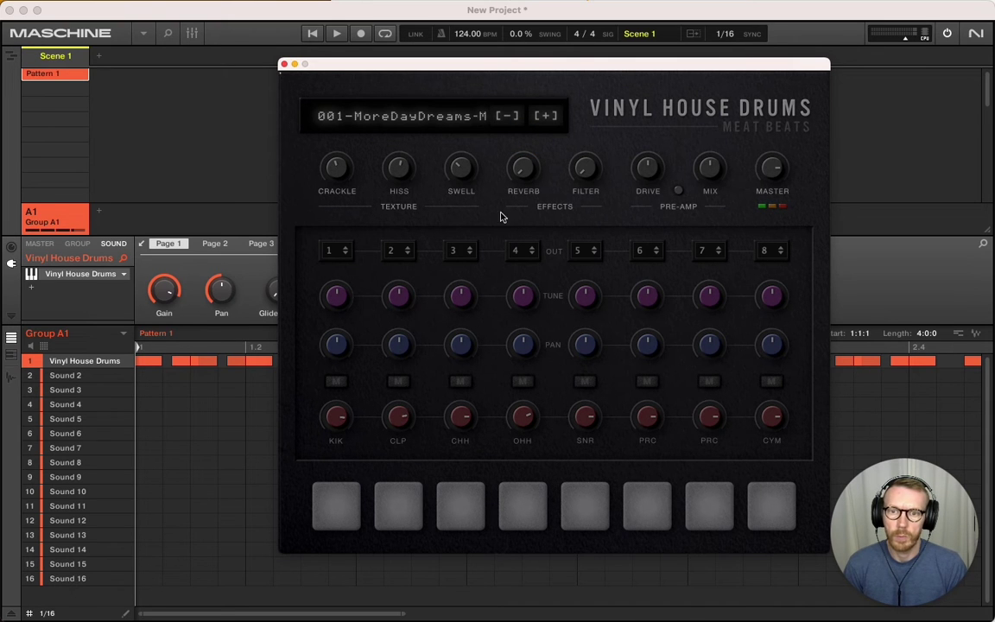
{"action": "left_click", "coordinate": [284, 66]}
{"action": "left_click", "coordinate": [12, 247]}
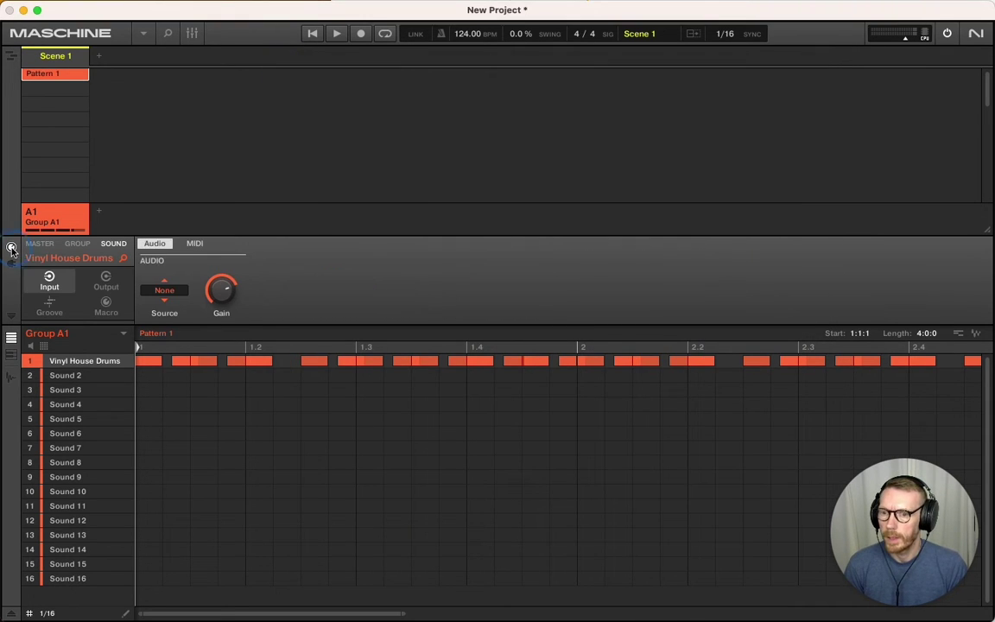
Set Sounds 2–5 audio sources to Vinyl House Drums outputs 2, 3, 4 and 5
{"action": "left_click", "coordinate": [73, 378]}
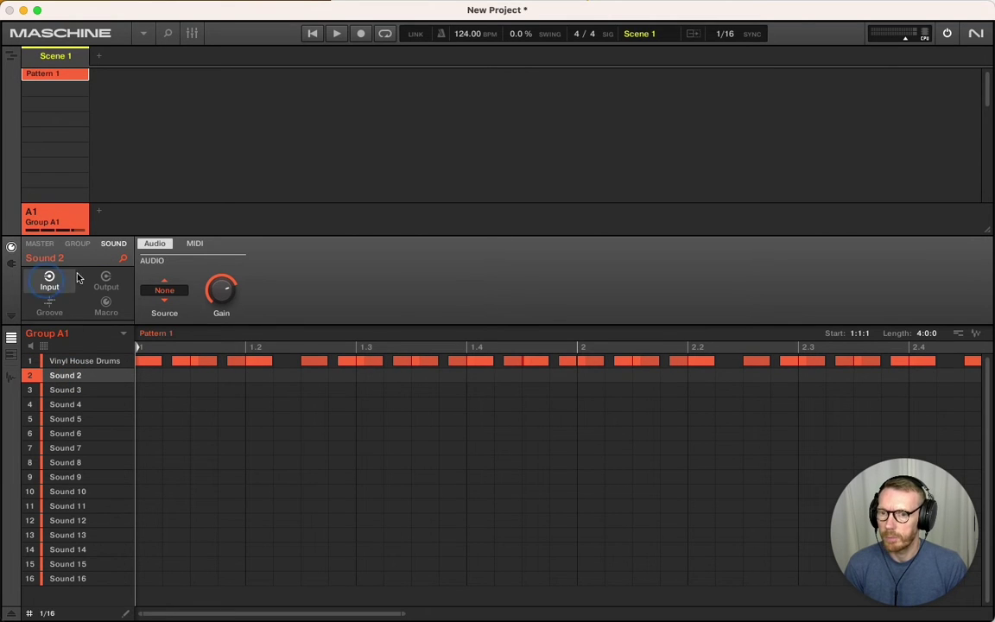
{"action": "left_click", "coordinate": [164, 290]}
{"action": "left_click", "coordinate": [245, 221]}
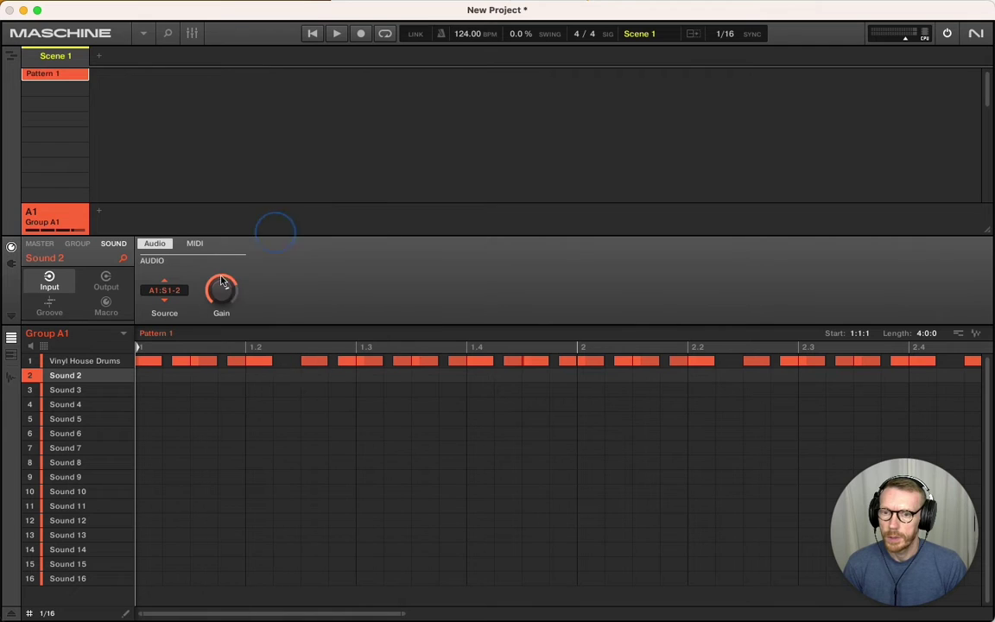
{"action": "left_click", "coordinate": [71, 392]}
{"action": "left_click", "coordinate": [164, 290]}
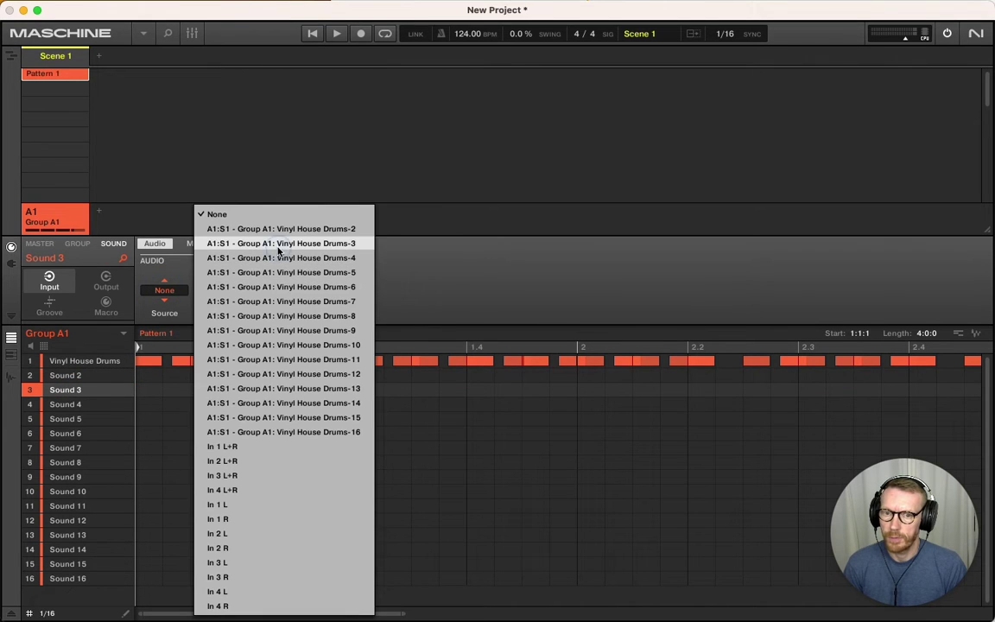
{"action": "left_click", "coordinate": [278, 246]}
{"action": "left_click", "coordinate": [67, 404]}
{"action": "left_click", "coordinate": [164, 290]}
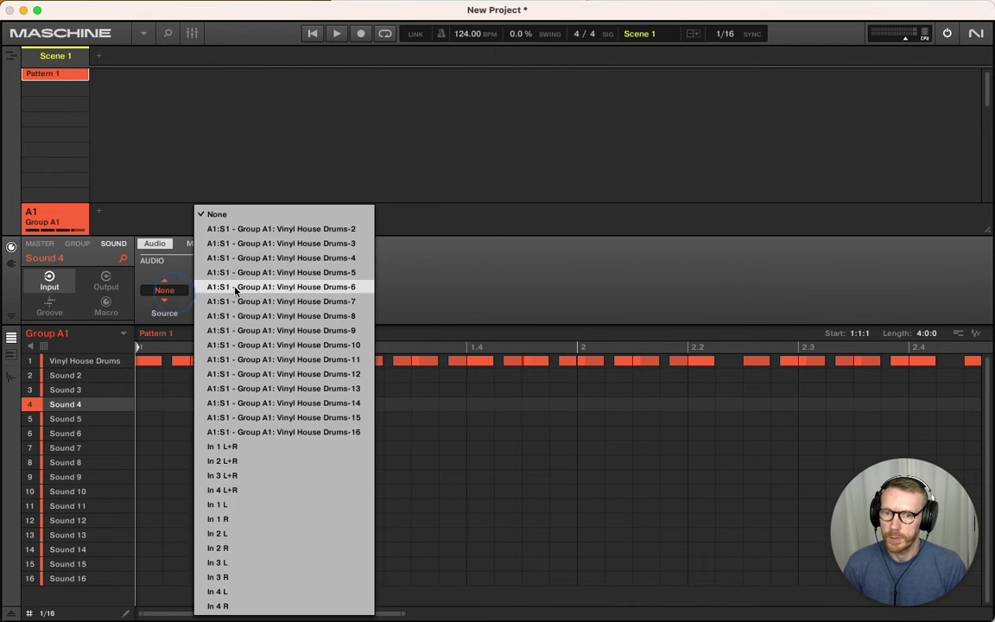
{"action": "left_click", "coordinate": [266, 258]}
{"action": "left_click", "coordinate": [64, 418]}
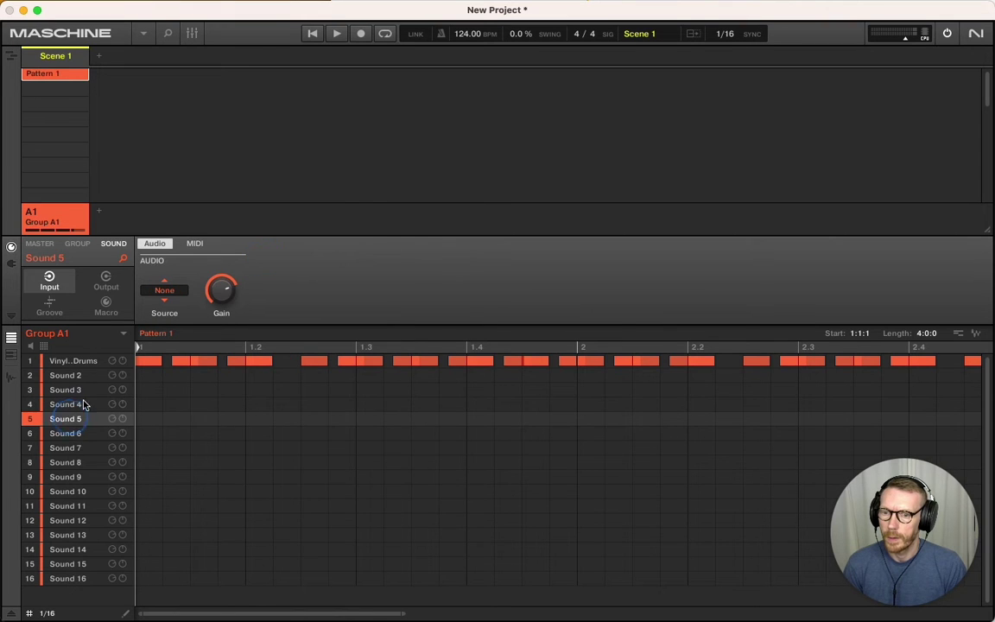
{"action": "left_click", "coordinate": [164, 290]}
{"action": "left_click", "coordinate": [268, 269]}
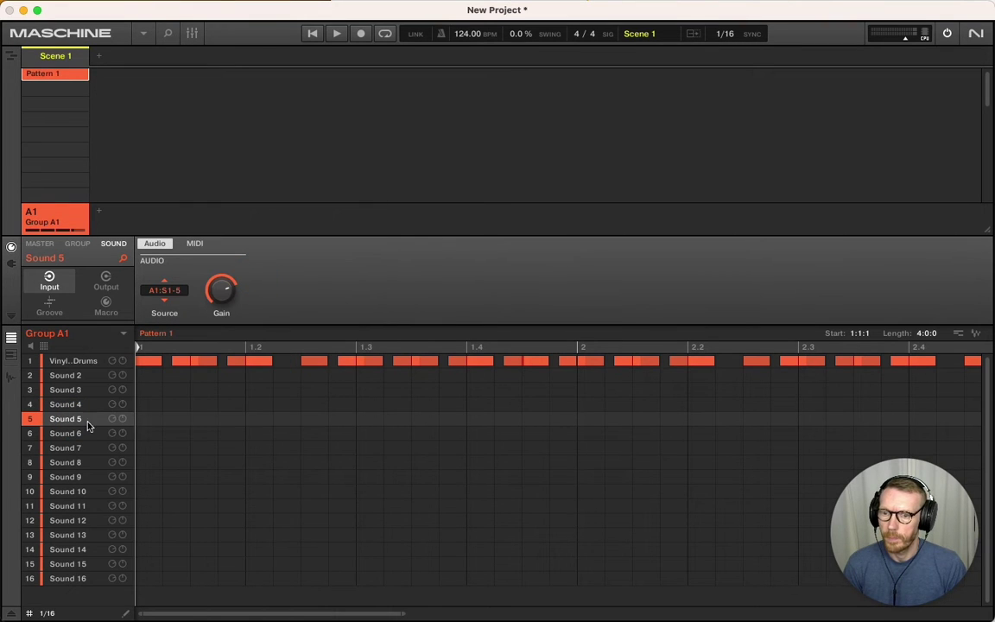
Set Sounds 6–9 audio sources to A1:S1 Vinyl House Drums-6, -7, -8 and -9
{"action": "left_click", "coordinate": [77, 433]}
{"action": "left_click", "coordinate": [164, 290]}
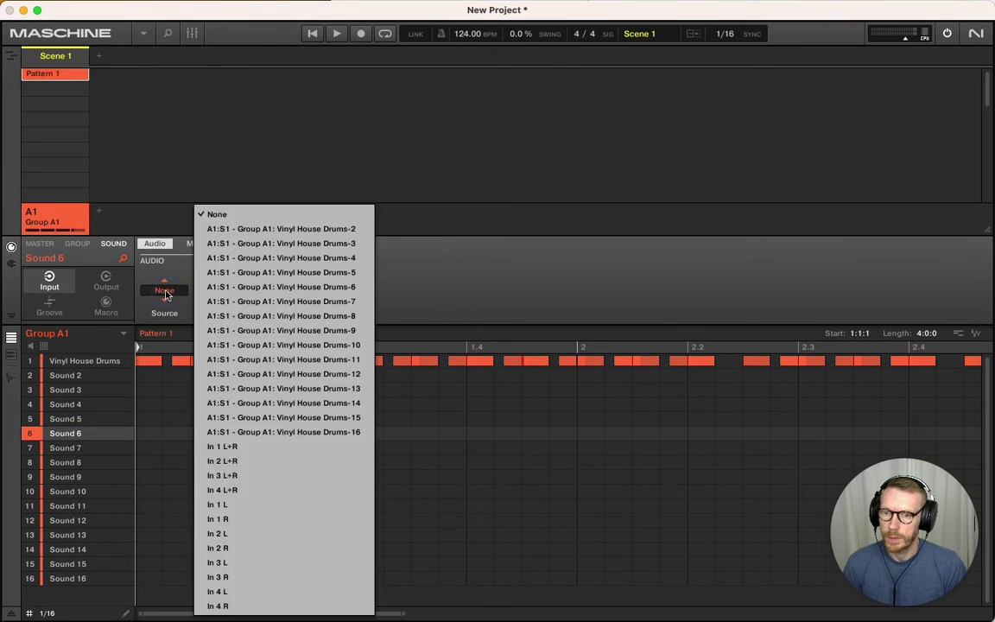
{"action": "left_click", "coordinate": [246, 285]}
{"action": "left_click", "coordinate": [77, 448]}
{"action": "left_click", "coordinate": [164, 290]}
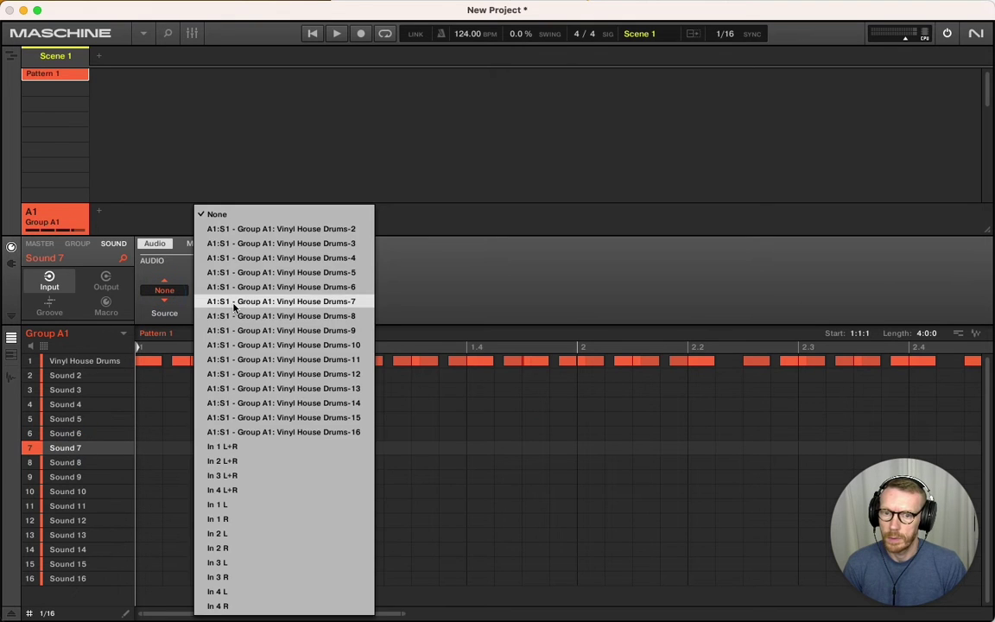
{"action": "left_click", "coordinate": [207, 299]}
{"action": "left_click", "coordinate": [73, 464]}
{"action": "left_click", "coordinate": [164, 290]}
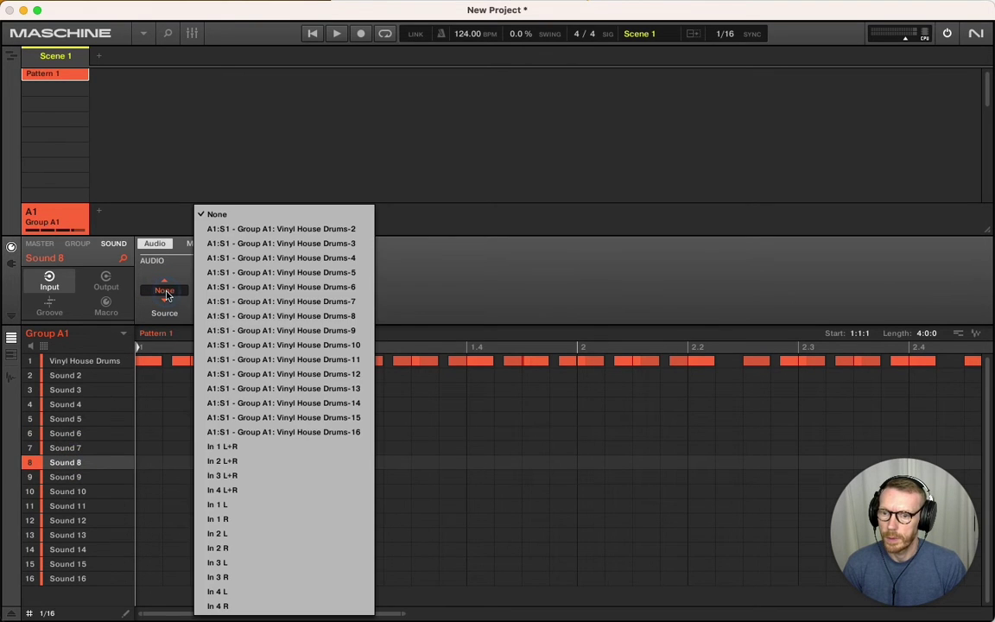
{"action": "left_click", "coordinate": [291, 316]}
{"action": "left_click", "coordinate": [73, 477]}
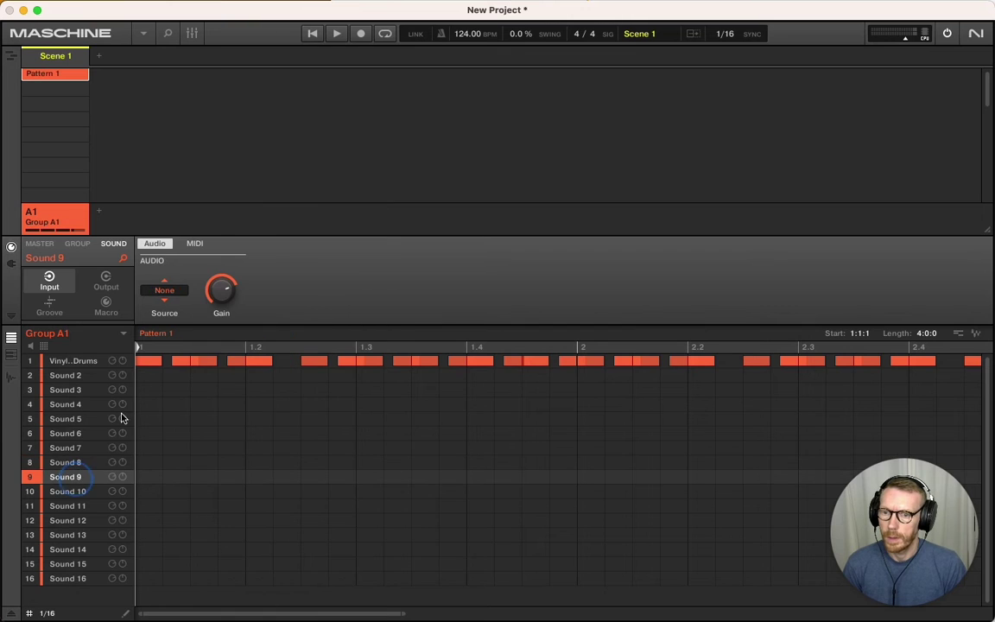
{"action": "left_click", "coordinate": [164, 290]}
{"action": "left_click", "coordinate": [266, 330]}
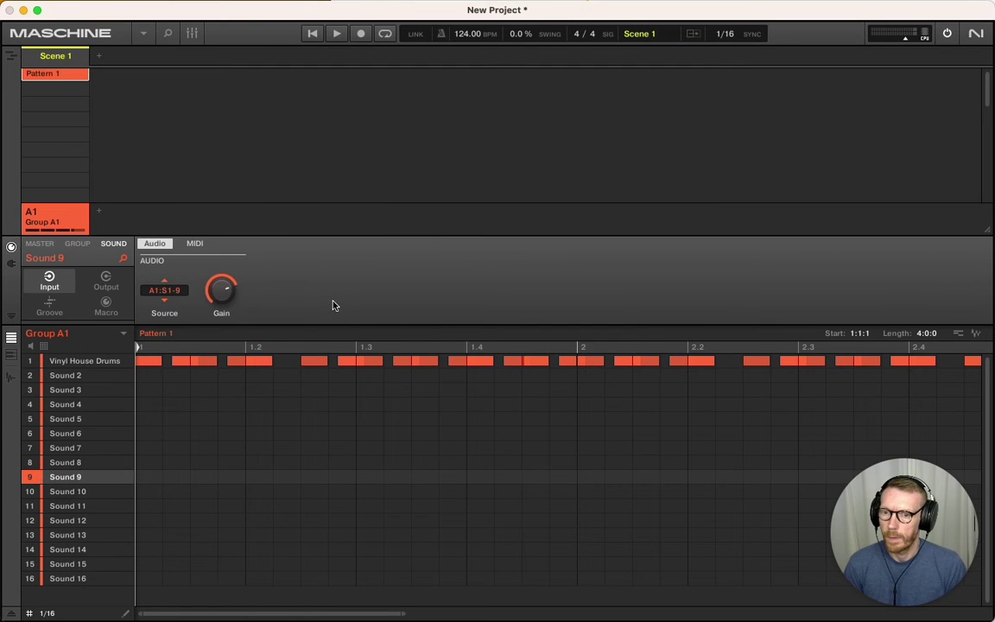
{"action": "left_click", "coordinate": [69, 375]}
Start the pattern playing and load Internal > Metaverb onto Sound 2
{"action": "left_click", "coordinate": [12, 263]}
{"action": "key", "text": "space"}
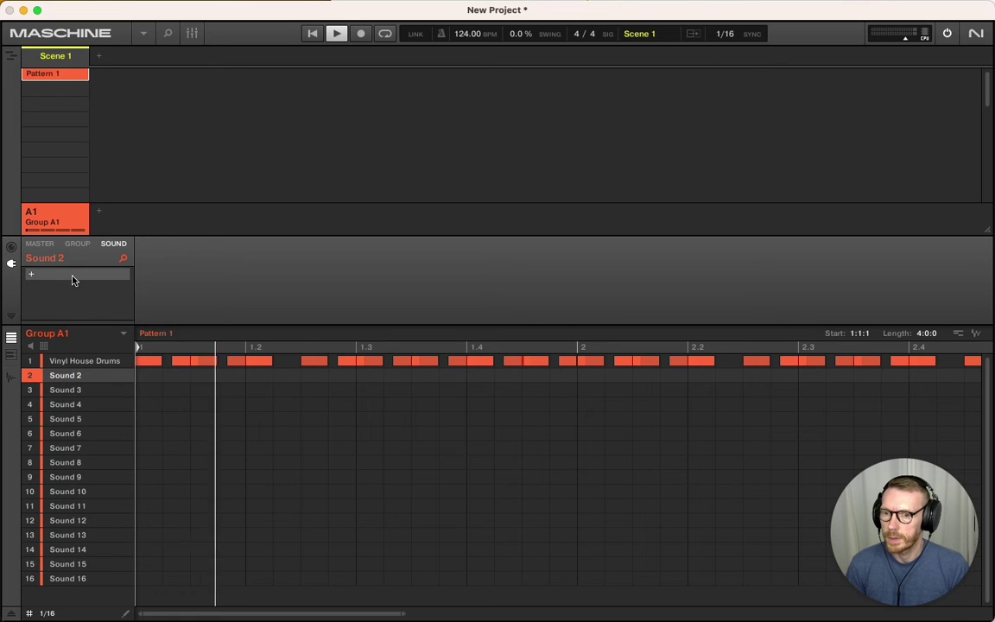
{"action": "left_click", "coordinate": [73, 277]}
{"action": "mouse_move", "coordinate": [147, 300]}
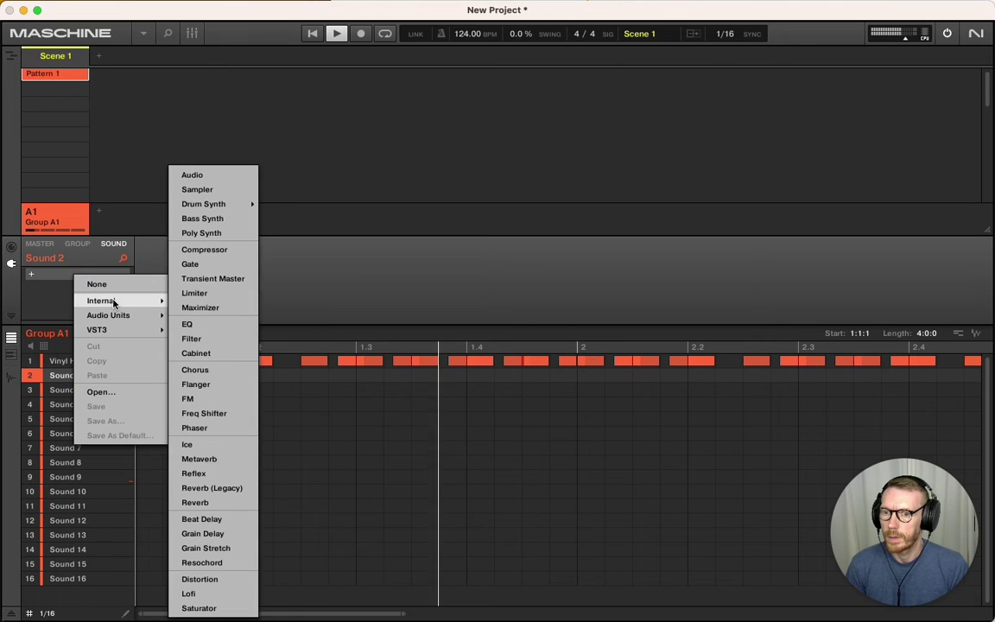
{"action": "left_click", "coordinate": [198, 459]}
Load the Phaser effect onto Sound 4
{"action": "left_click", "coordinate": [69, 405]}
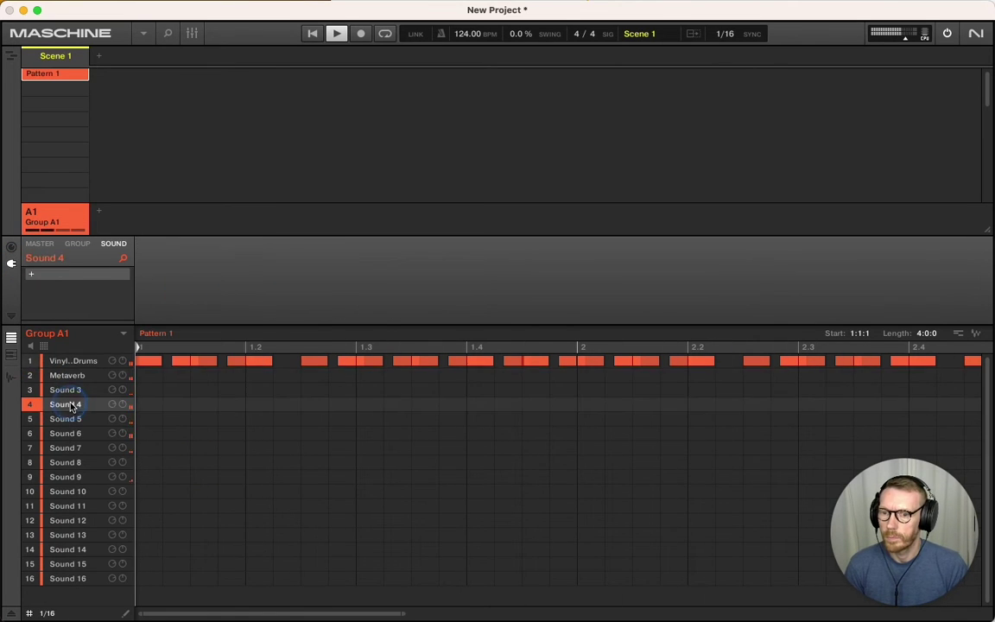
{"action": "left_click", "coordinate": [95, 274]}
{"action": "mouse_move", "coordinate": [165, 327]}
{"action": "mouse_move", "coordinate": [151, 297]}
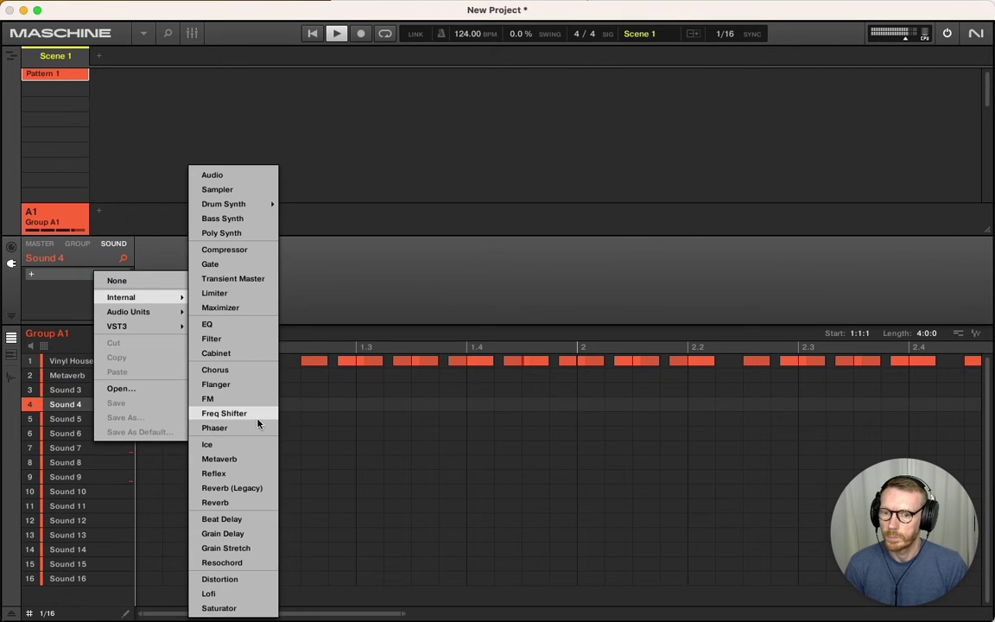
{"action": "left_click", "coordinate": [215, 428]}
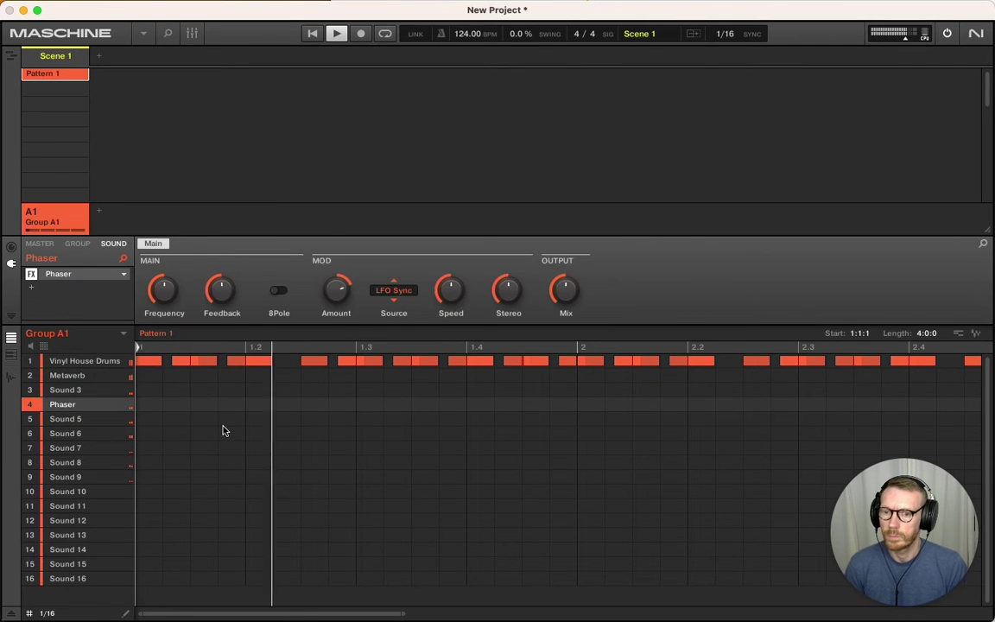
Load the Beat Delay effect onto Sound 5
{"action": "left_click", "coordinate": [69, 422]}
{"action": "left_click", "coordinate": [80, 275]}
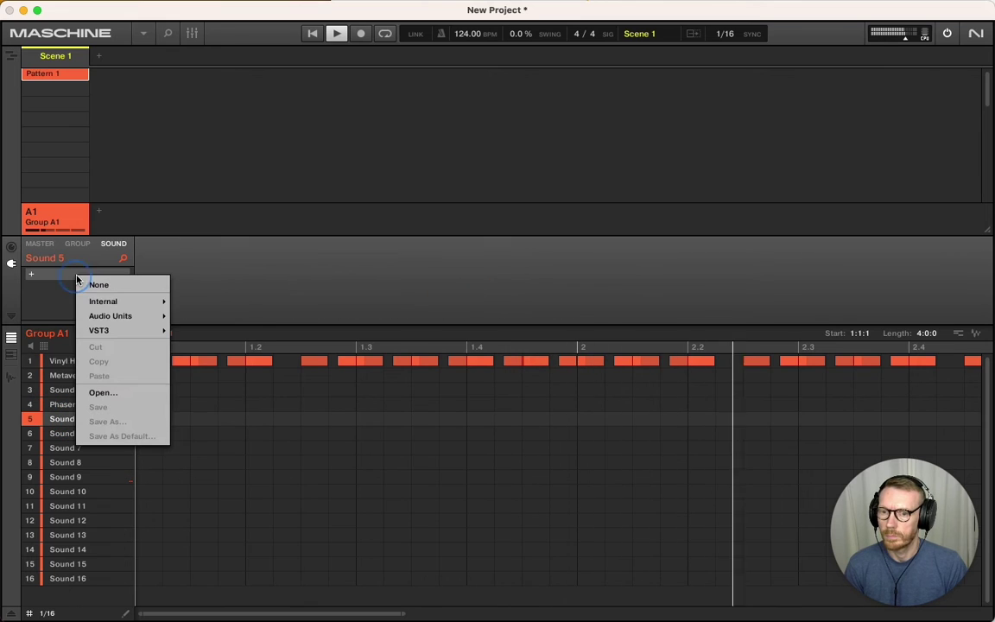
{"action": "mouse_move", "coordinate": [155, 301]}
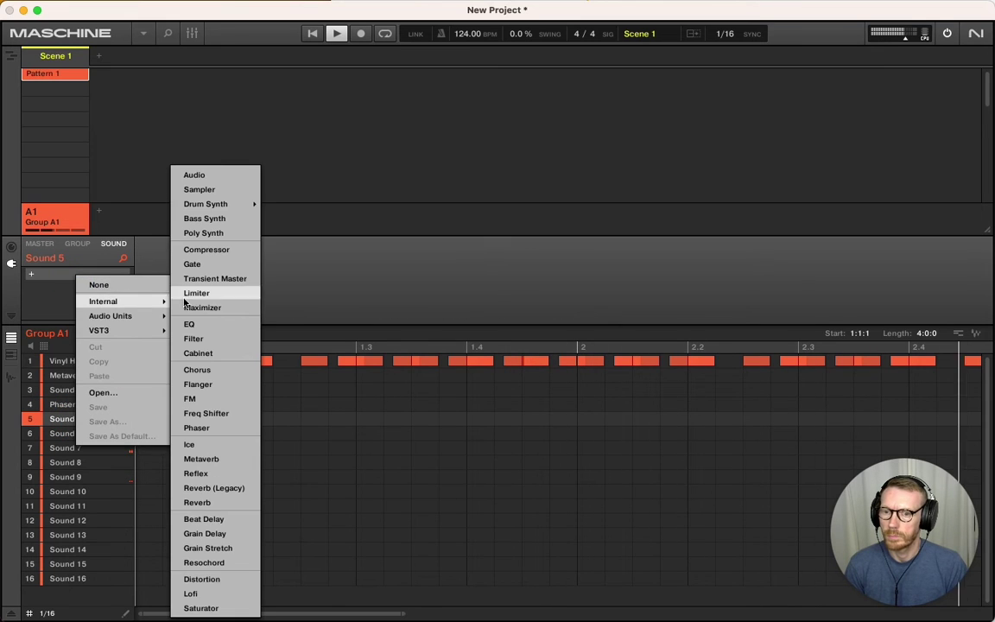
{"action": "left_click", "coordinate": [208, 519]}
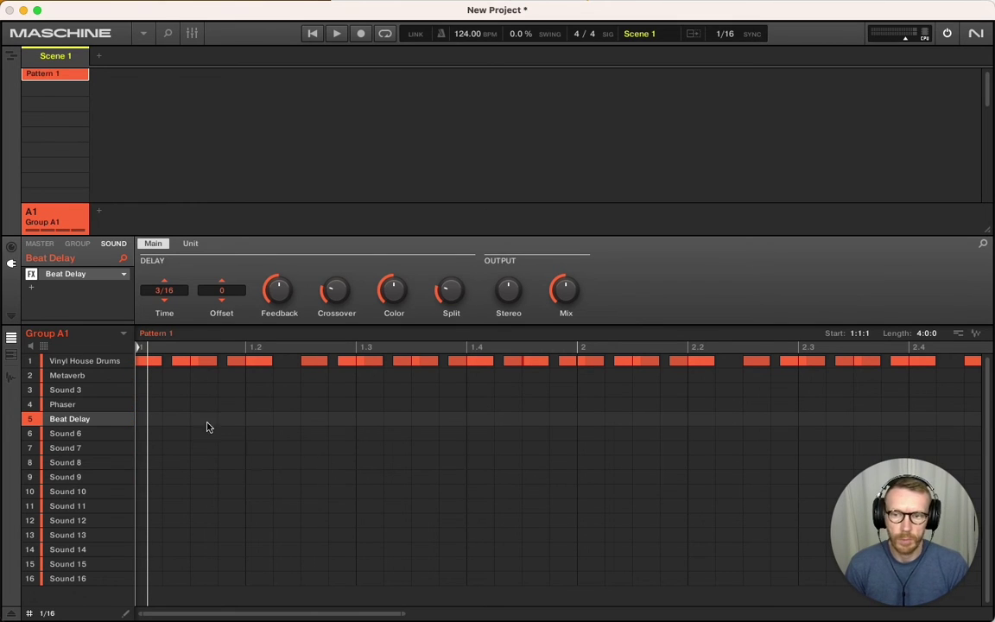
Rename Sound 2 to 'CLP' and Sound 3 to 'CHH'
{"action": "double_click", "coordinate": [64, 378]}
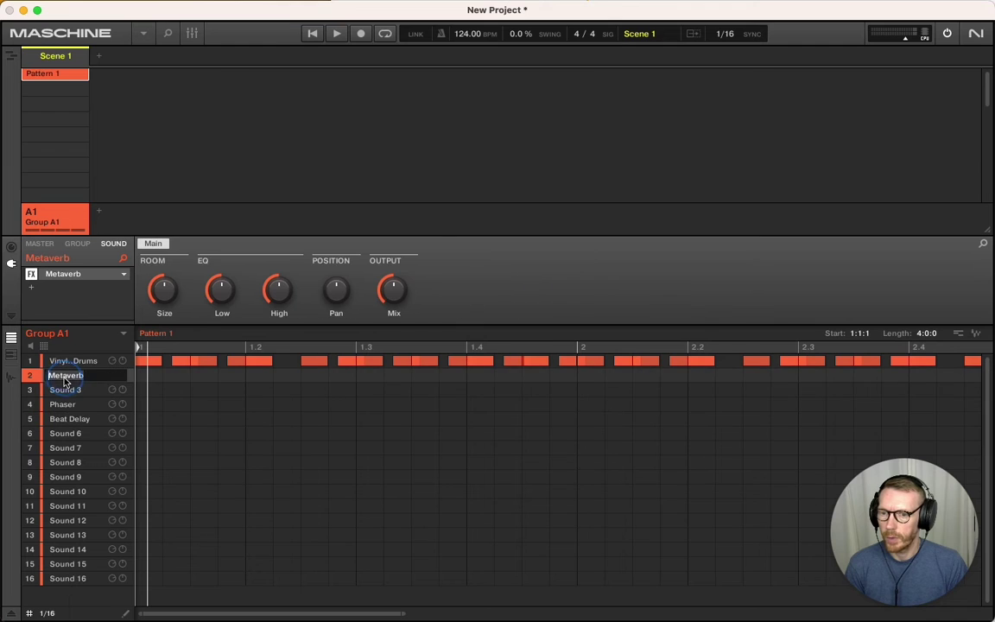
{"action": "type", "text": "CLP"}
{"action": "key", "text": "Return"}
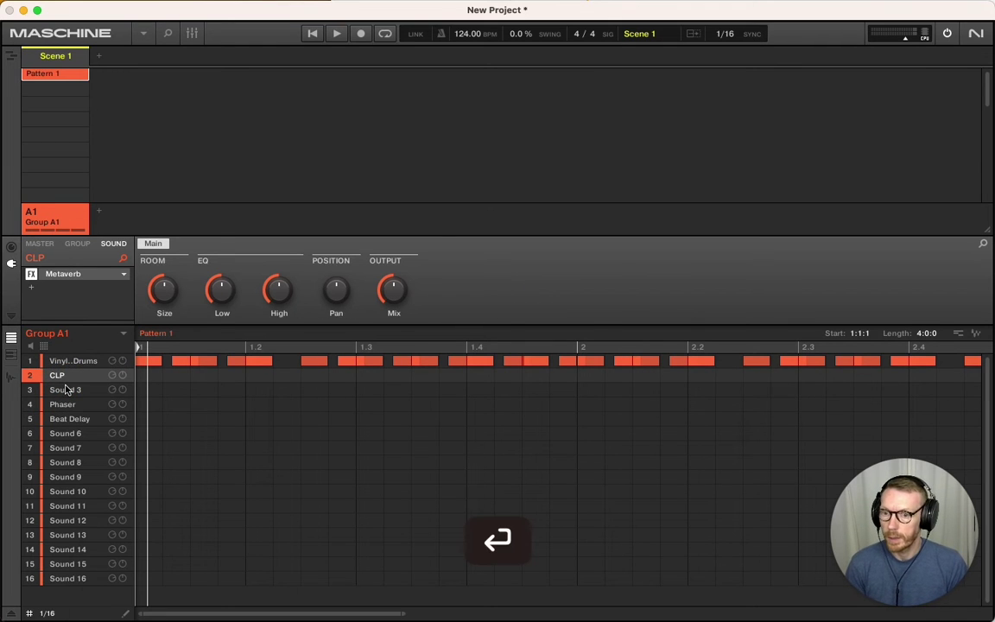
{"action": "double_click", "coordinate": [66, 391]}
{"action": "type", "text": "CHH"}
{"action": "key", "text": "Return"}
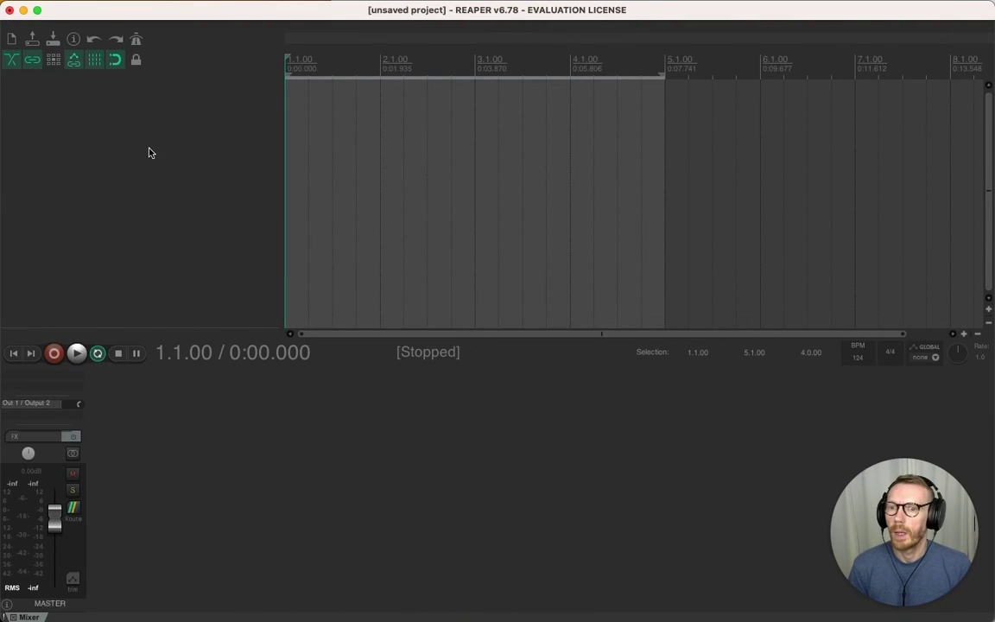
Insert VST3i Vinyl House Drums on a new track, creating tracks for every stereo output
{"action": "right_click", "coordinate": [149, 153]}
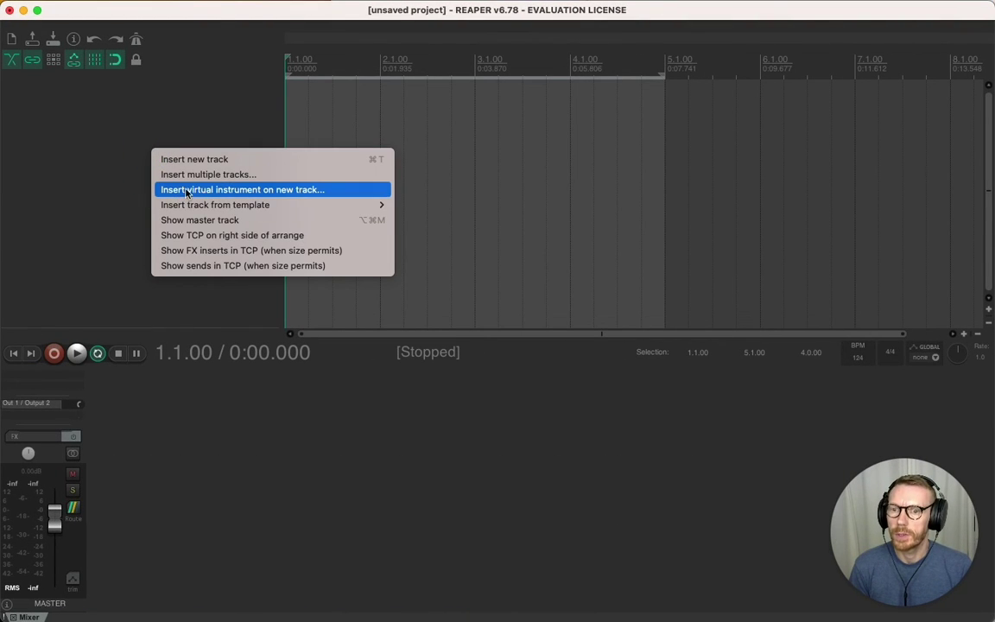
{"action": "left_click", "coordinate": [241, 190]}
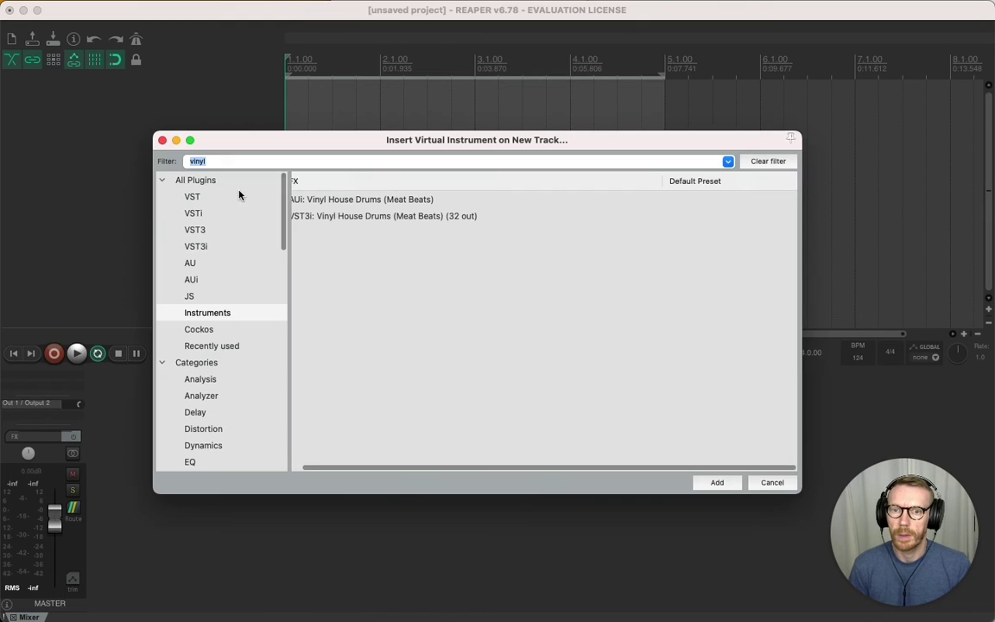
{"action": "left_click", "coordinate": [336, 218]}
{"action": "key", "text": "Return"}
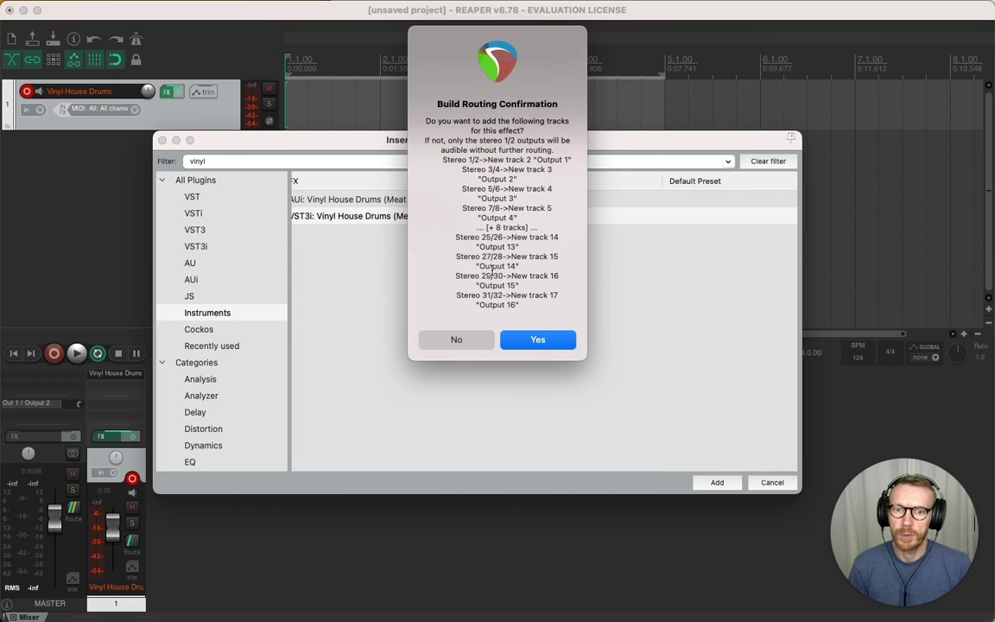
{"action": "left_click", "coordinate": [533, 339]}
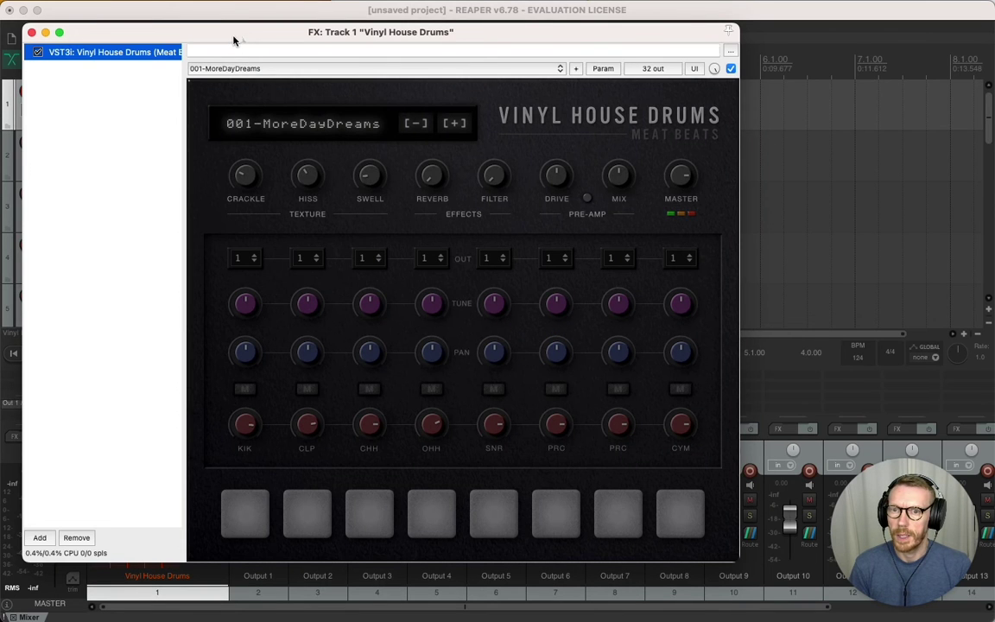
Load the MULT preset 004-BreakYoHearts-M and close the instrument window
{"action": "left_click_drag", "start_coordinate": [233, 41], "coordinate": [382, 52]}
{"action": "left_click", "coordinate": [443, 138]}
{"action": "mouse_move", "coordinate": [464, 157]}
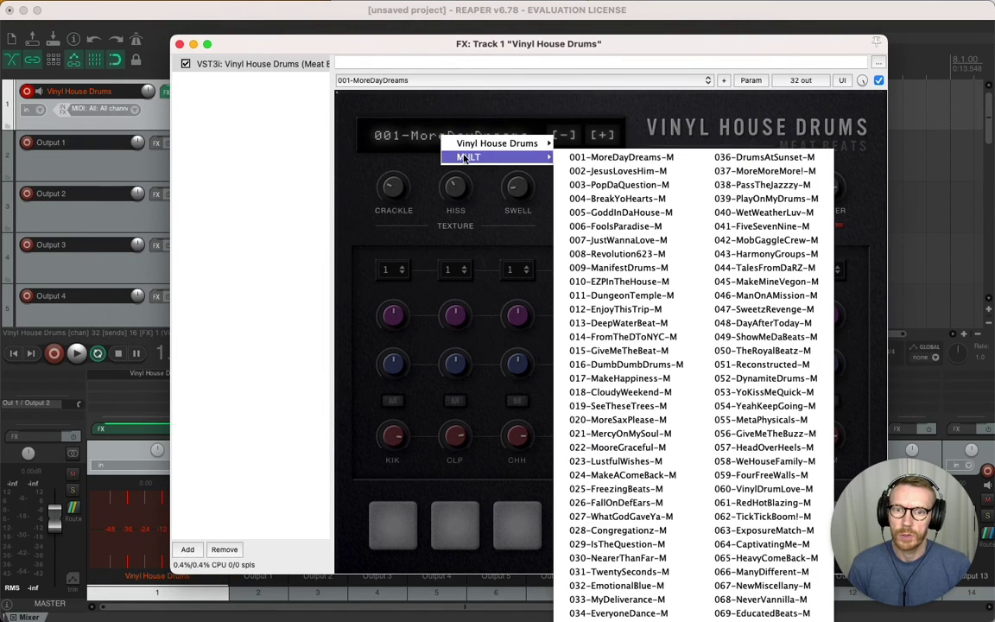
{"action": "left_click", "coordinate": [596, 197]}
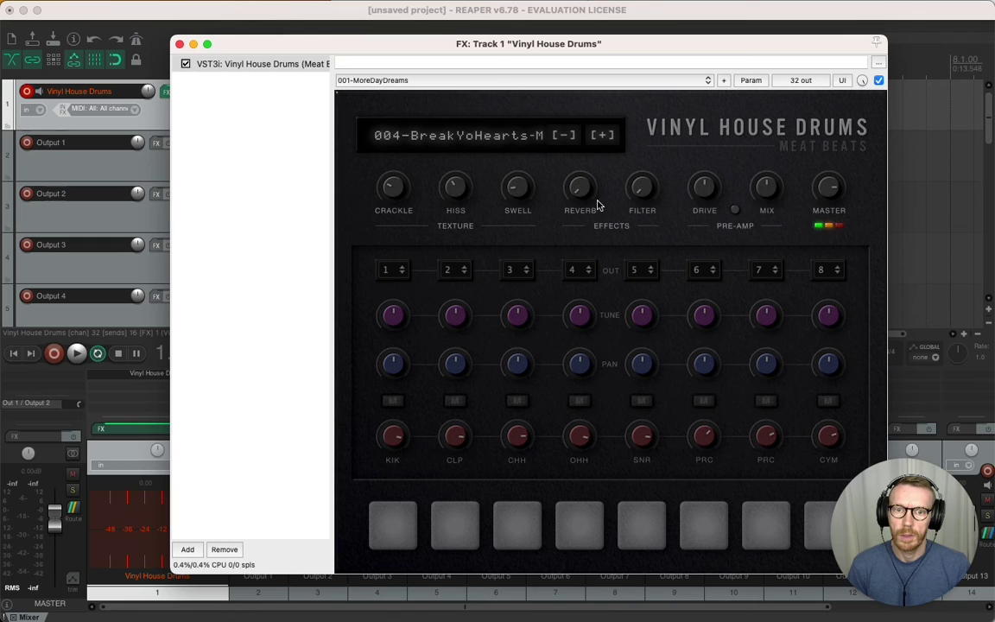
{"action": "left_click", "coordinate": [180, 44]}
Place VinylHouseDrums-DemoMIDI at the start of track 1, play it, and solo Outputs 3 and 4
{"action": "left_click_drag", "start_coordinate": [994, 160], "coordinate": [291, 121]}
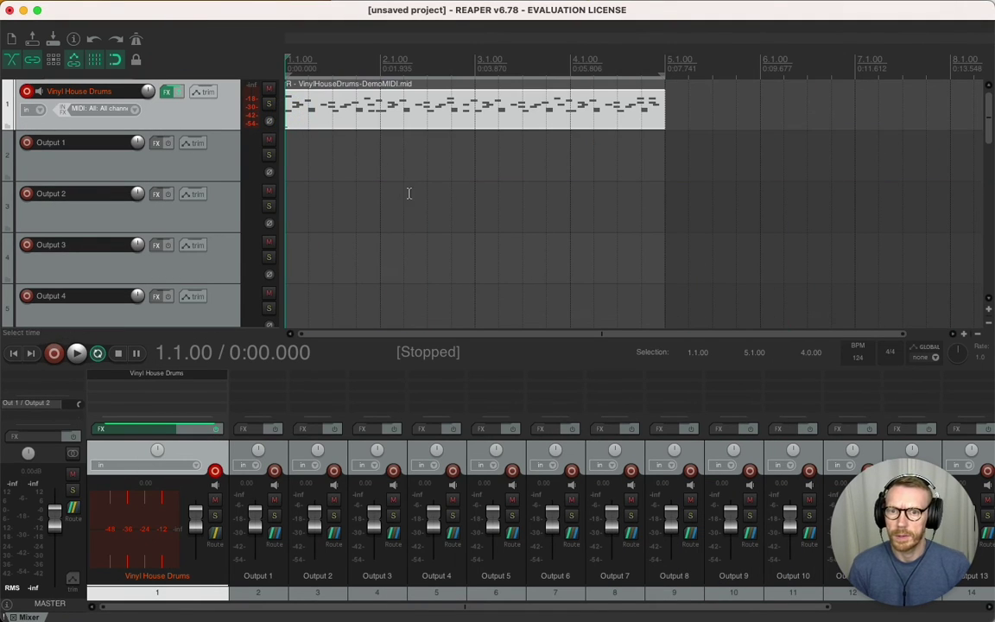
{"action": "key", "text": "space"}
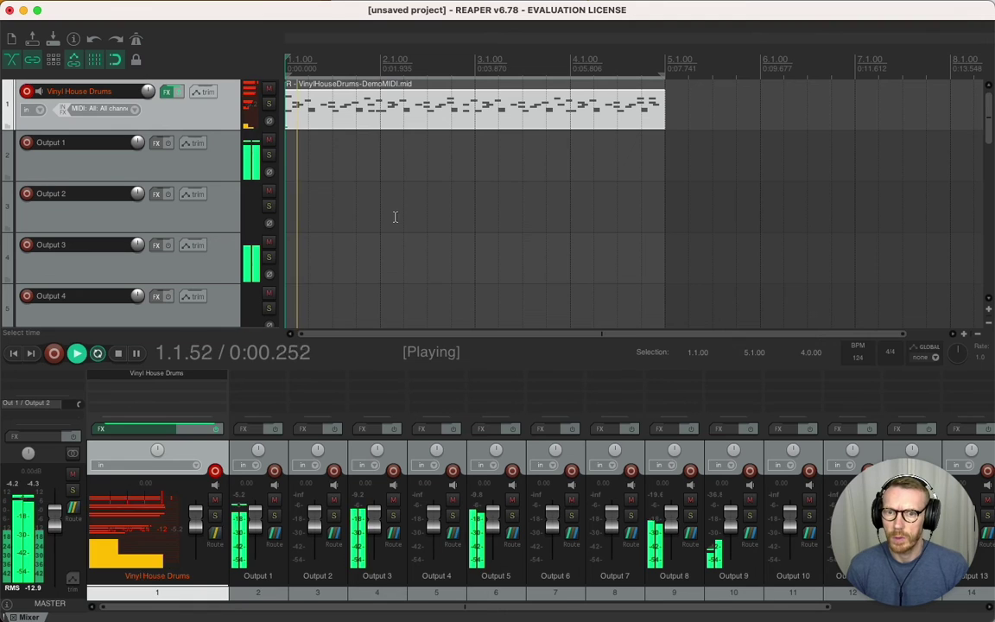
{"action": "left_click", "coordinate": [393, 516]}
{"action": "left_click", "coordinate": [452, 516]}
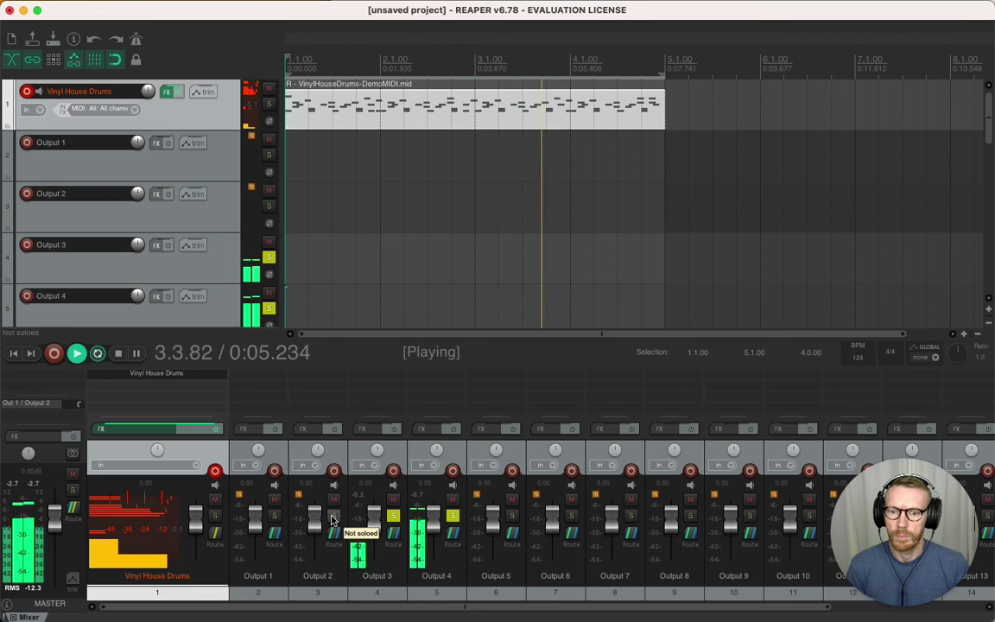
Add Output 2 to the solo, then unsolo Outputs 2–4 and stop playback
{"action": "left_click", "coordinate": [333, 517]}
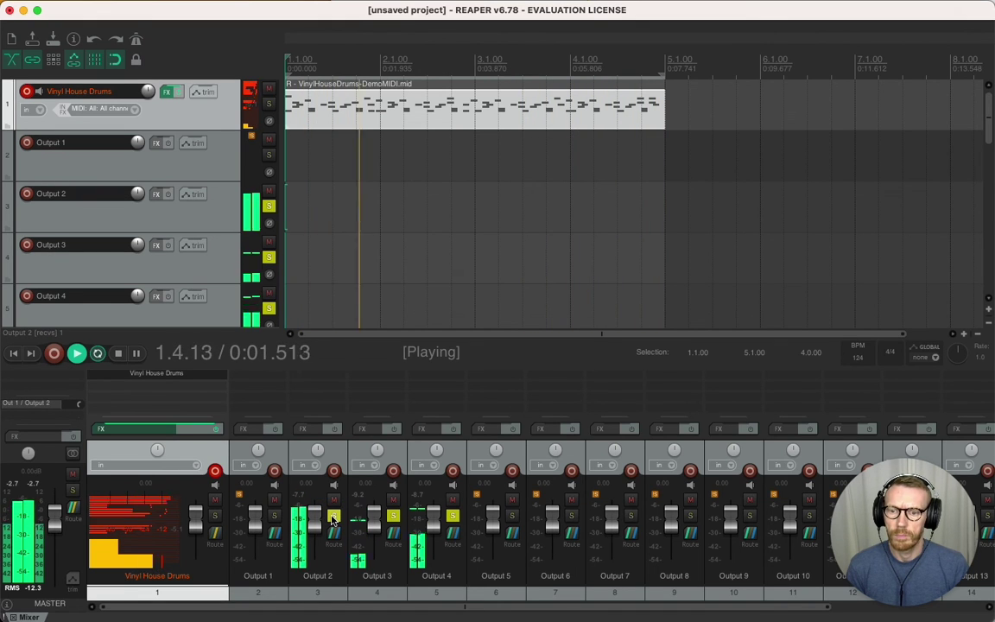
{"action": "left_click", "coordinate": [333, 517]}
{"action": "left_click", "coordinate": [393, 517]}
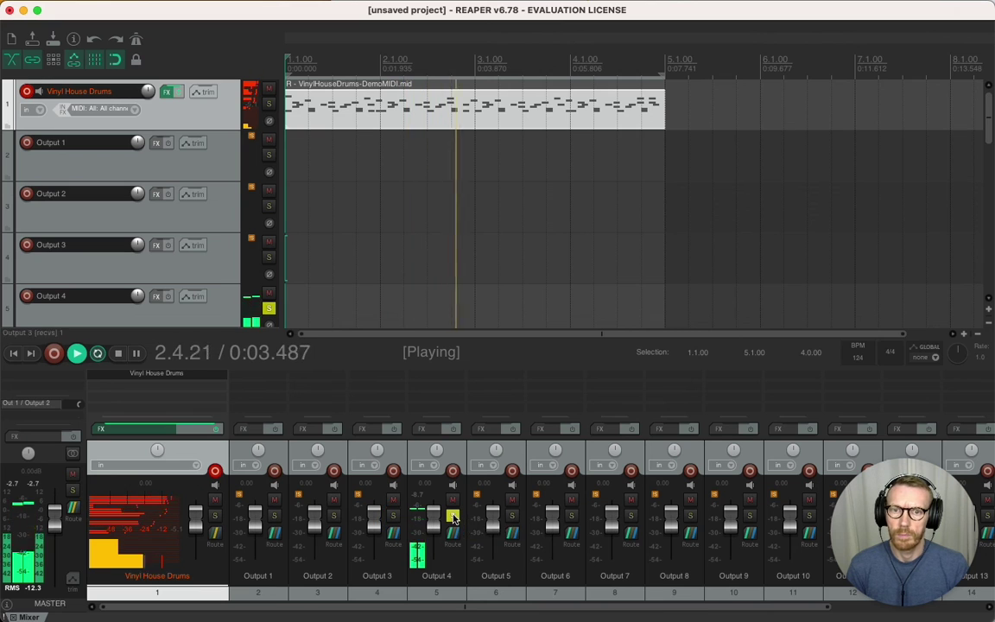
{"action": "left_click", "coordinate": [453, 516]}
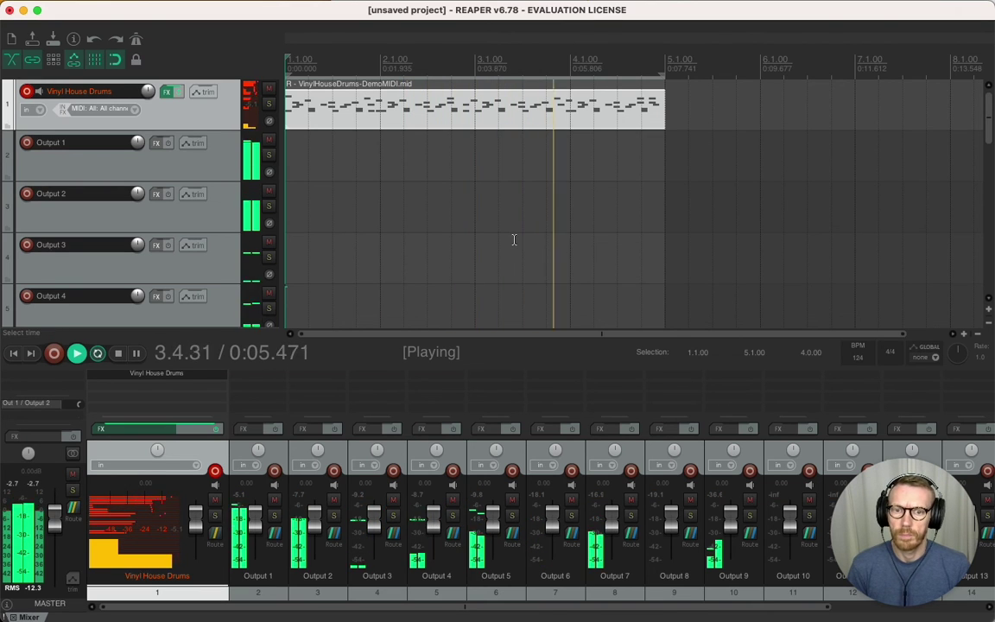
{"action": "key", "text": "space"}
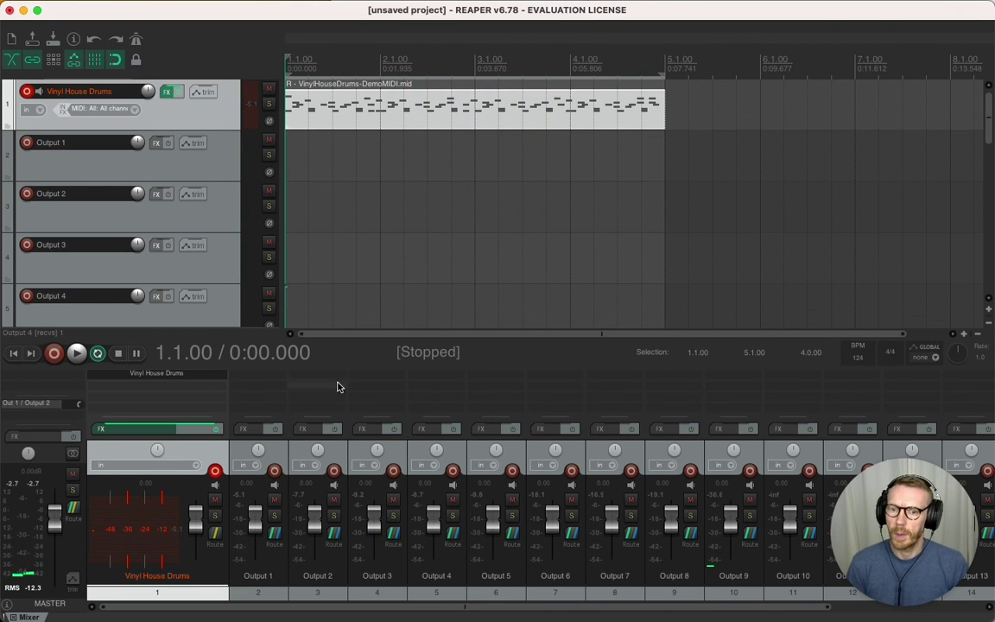